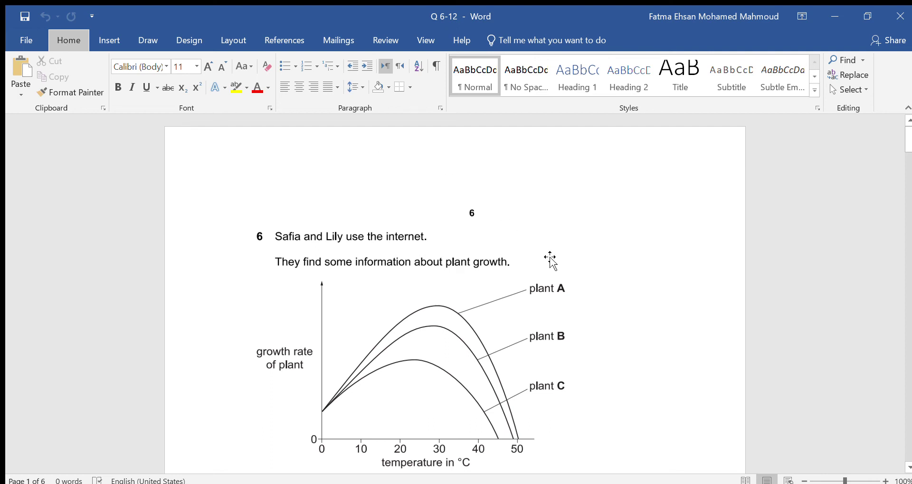
# Step: Begin handwriting 'April' in black ink at the top of page 1
pyautogui.click(594, 212)
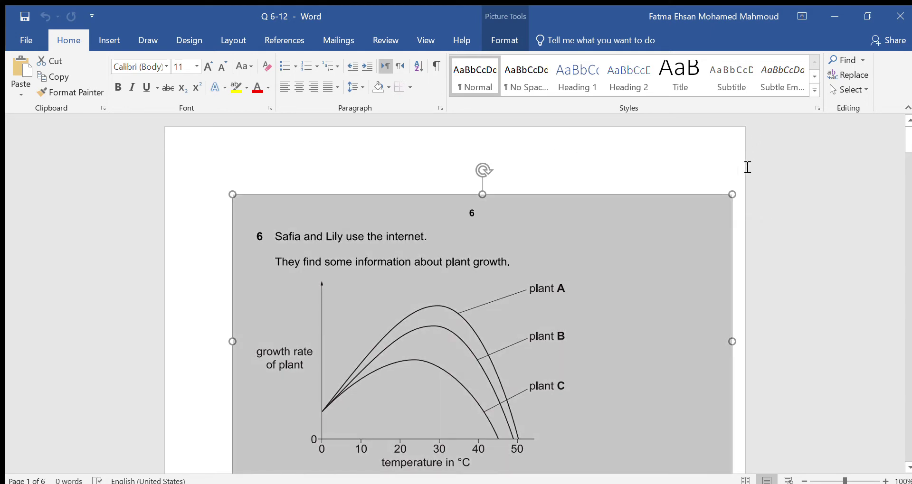
pyautogui.click(737, 172)
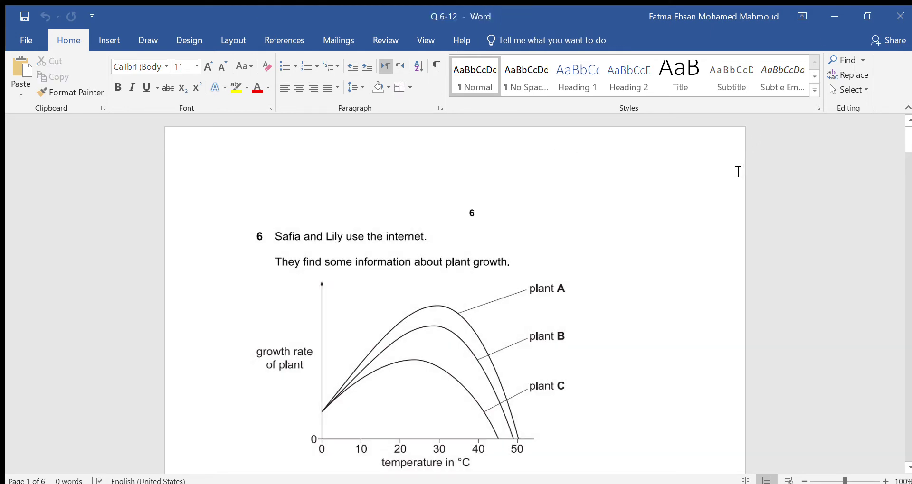
pyautogui.moveTo(279, 164)
pyautogui.mouseDown()
pyautogui.moveTo(283, 148)
pyautogui.moveTo(297, 156)
pyautogui.mouseUp()
pyautogui.moveTo(277, 155); pyautogui.dragTo(314, 151)
pyautogui.click(320, 147)
pyautogui.moveTo(316, 152)
pyautogui.mouseDown()
pyautogui.moveTo(359, 155)
pyautogui.moveTo(364, 144)
pyautogui.moveTo(388, 154)
pyautogui.mouseUp()
# Step: Complete the heading as 'April 2020 P1 Q → (6-12)' and switch the pen to red
pyautogui.moveTo(398, 141)
pyautogui.mouseDown()
pyautogui.moveTo(400, 151)
pyautogui.moveTo(426, 158)
pyautogui.moveTo(454, 153)
pyautogui.mouseUp()
pyautogui.moveTo(444, 153)
pyautogui.mouseDown()
pyautogui.moveTo(503, 136)
pyautogui.moveTo(509, 152)
pyautogui.mouseUp()
pyautogui.moveTo(496, 142); pyautogui.dragTo(555, 147)
pyautogui.moveTo(547, 143); pyautogui.dragTo(591, 145)
pyautogui.moveTo(597, 136)
pyautogui.mouseDown()
pyautogui.moveTo(598, 149)
pyautogui.moveTo(616, 149)
pyautogui.mouseUp()
pyautogui.moveTo(619, 135); pyautogui.dragTo(617, 151)
pyautogui.moveTo(568, 134); pyautogui.dragTo(566, 152)
pyautogui.click(158, 67)
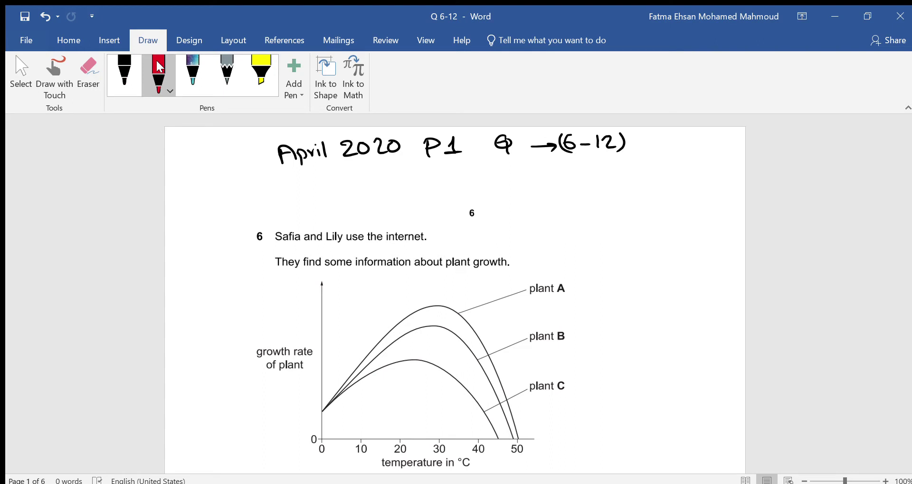
# Step: Write 'Graph' beside question 6 and underline the axis labels and plant A, B, C labels
pyautogui.scroll(-3, 419, 246)
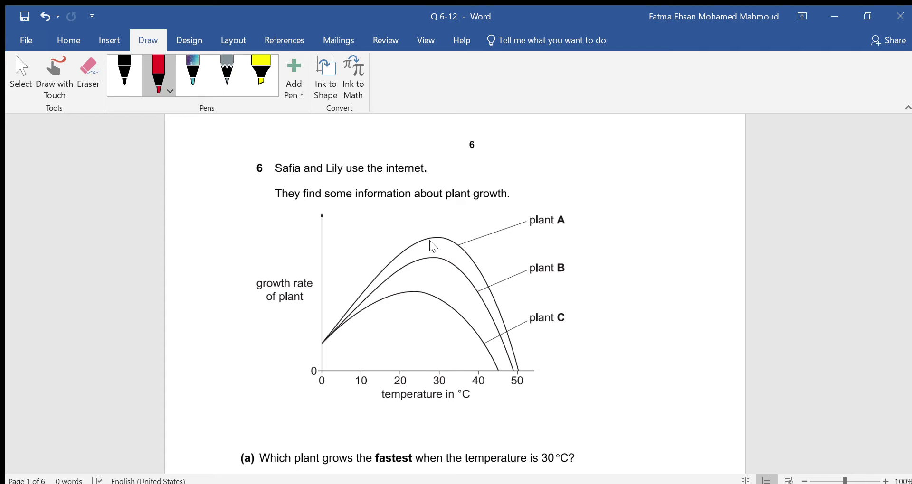
pyautogui.moveTo(670, 182)
pyautogui.mouseDown()
pyautogui.moveTo(658, 198)
pyautogui.moveTo(692, 189)
pyautogui.moveTo(697, 204)
pyautogui.moveTo(719, 194)
pyautogui.mouseUp()
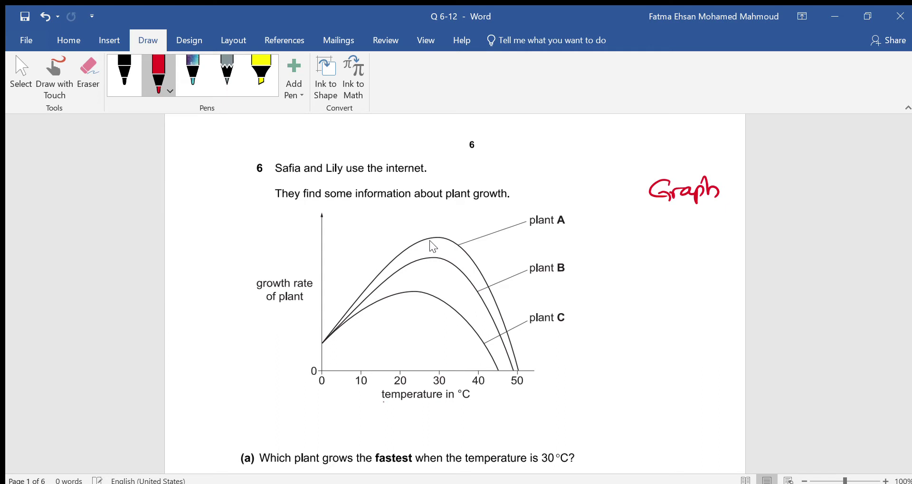
pyautogui.moveTo(382, 402); pyautogui.dragTo(482, 404)
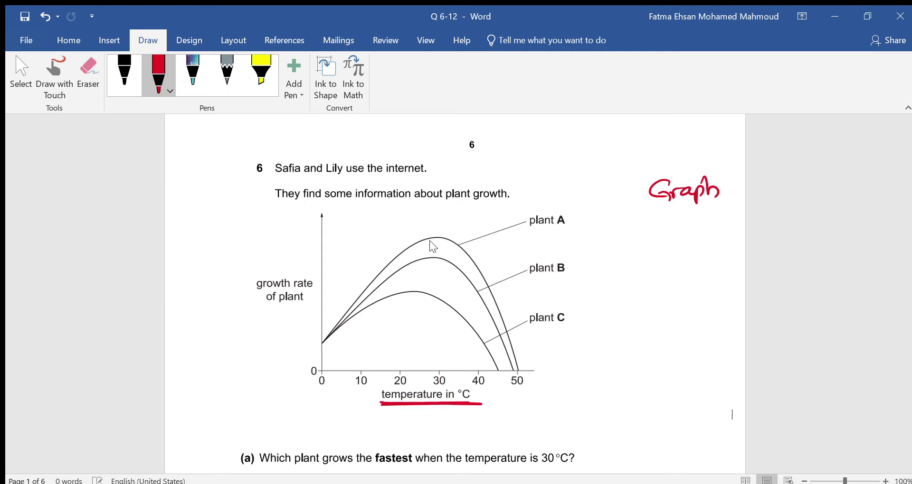
pyautogui.moveTo(261, 307); pyautogui.dragTo(294, 306)
pyautogui.moveTo(536, 228); pyautogui.dragTo(569, 226)
pyautogui.moveTo(534, 279); pyautogui.dragTo(570, 276)
pyautogui.moveTo(531, 327); pyautogui.dragTo(566, 326)
# Step: Underline 'fastest' and '30', mark 30 °C, circle plant A and write 'Plant A'
pyautogui.scroll(-3, 432, 245)
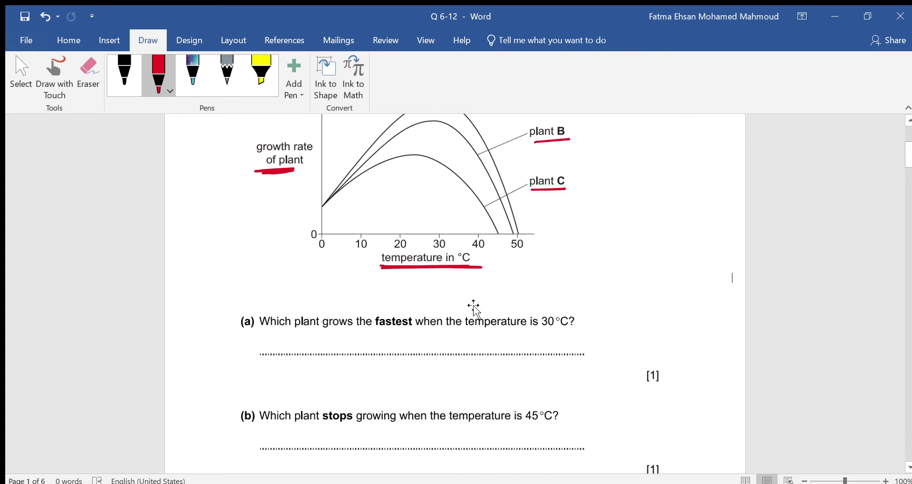
pyautogui.scroll(1, 473, 306)
pyautogui.scroll(1, 480, 307)
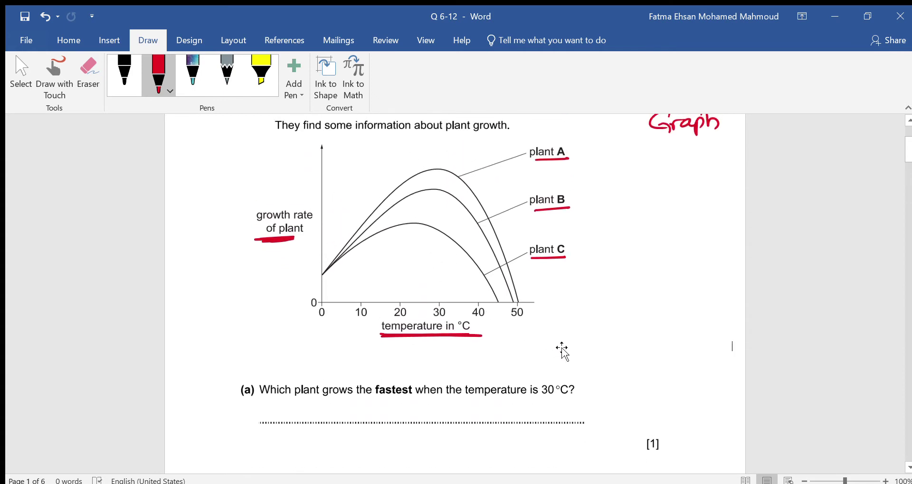
pyautogui.moveTo(369, 398); pyautogui.dragTo(403, 397)
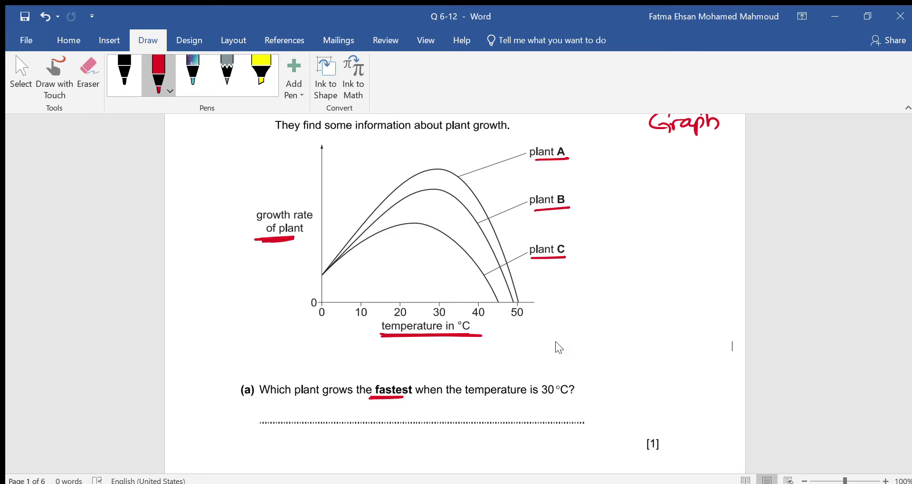
pyautogui.moveTo(541, 397); pyautogui.dragTo(558, 397)
pyautogui.moveTo(440, 294)
pyautogui.mouseDown()
pyautogui.moveTo(438, 303)
pyautogui.moveTo(439, 170)
pyautogui.moveTo(438, 302)
pyautogui.mouseUp()
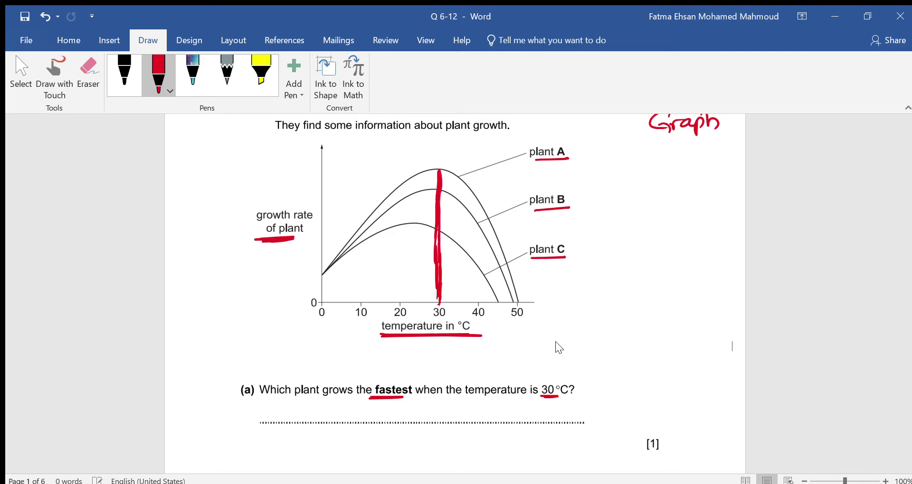
pyautogui.moveTo(537, 133)
pyautogui.mouseDown()
pyautogui.moveTo(522, 167)
pyautogui.moveTo(560, 131)
pyautogui.mouseUp()
pyautogui.moveTo(380, 404)
pyautogui.mouseDown()
pyautogui.moveTo(374, 426)
pyautogui.moveTo(445, 409)
pyautogui.moveTo(456, 421)
pyautogui.mouseUp()
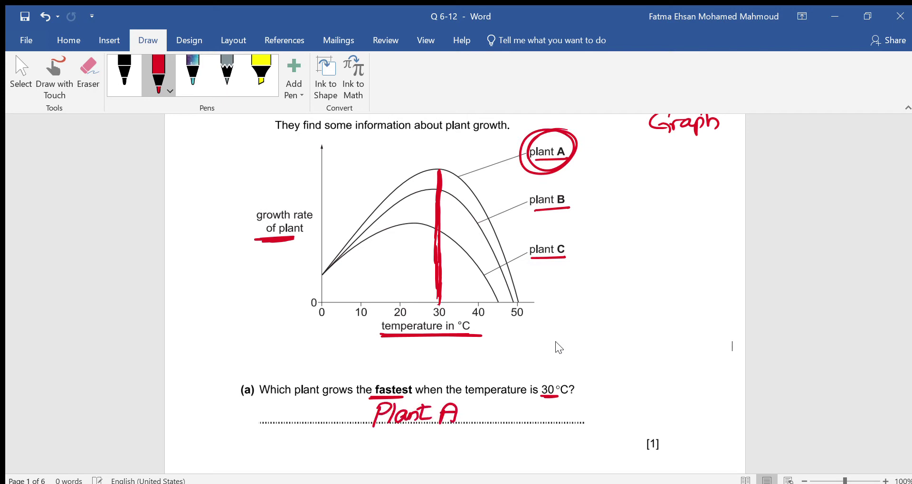
pyautogui.scroll(-3, 555, 342)
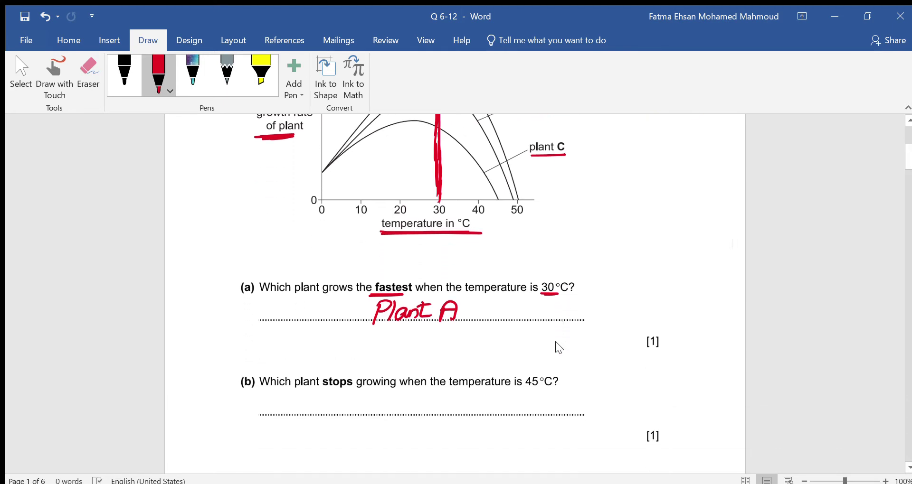
# Step: Underline 'stops' and '45' in part (b) and mark 45 °C on the temperature axis
pyautogui.moveTo(320, 392)
pyautogui.mouseDown()
pyautogui.moveTo(350, 386)
pyautogui.moveTo(340, 389)
pyautogui.mouseUp()
pyautogui.moveTo(519, 388)
pyautogui.mouseDown()
pyautogui.moveTo(544, 389)
pyautogui.moveTo(520, 395)
pyautogui.moveTo(528, 394)
pyautogui.mouseUp()
pyautogui.scroll(3, 555, 342)
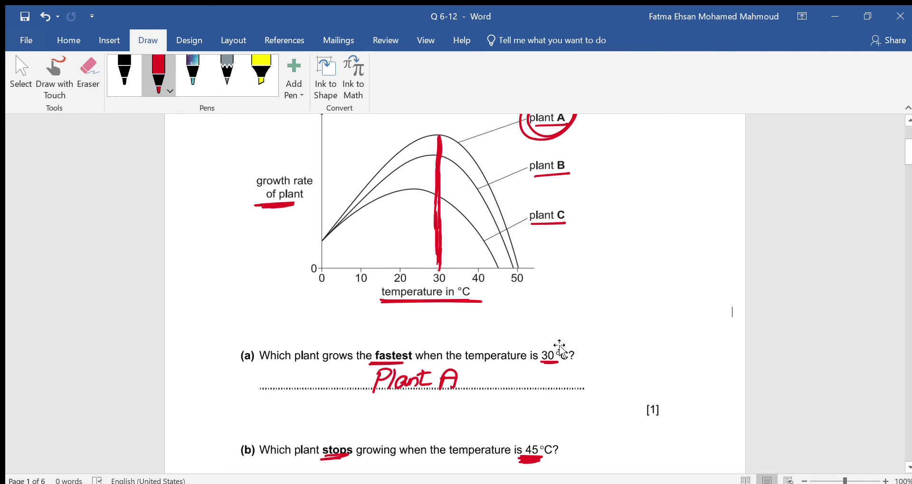
pyautogui.moveTo(494, 266); pyautogui.dragTo(499, 284)
pyautogui.moveTo(497, 280)
pyautogui.mouseDown()
pyautogui.moveTo(494, 290)
pyautogui.moveTo(509, 275)
pyautogui.mouseUp()
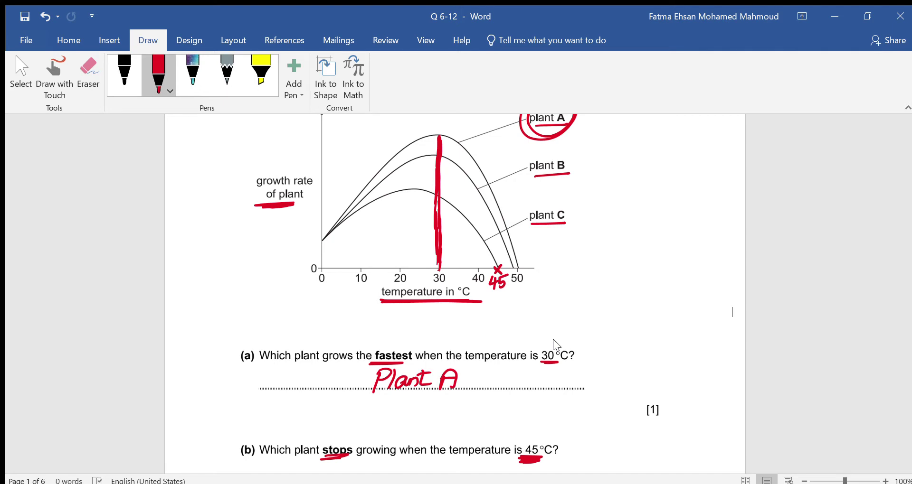
# Step: Highlight plant C's label and its curve down to 45 °C in yellow
pyautogui.click(261, 72)
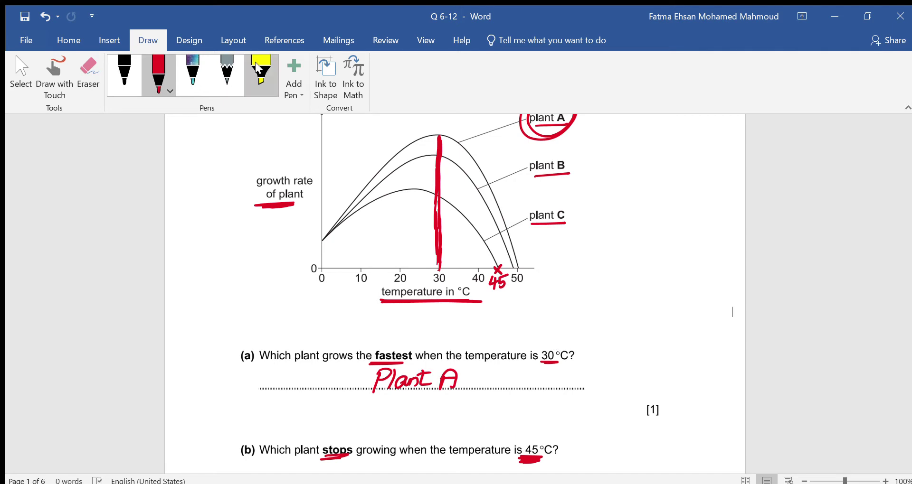
pyautogui.moveTo(535, 196); pyautogui.dragTo(546, 218)
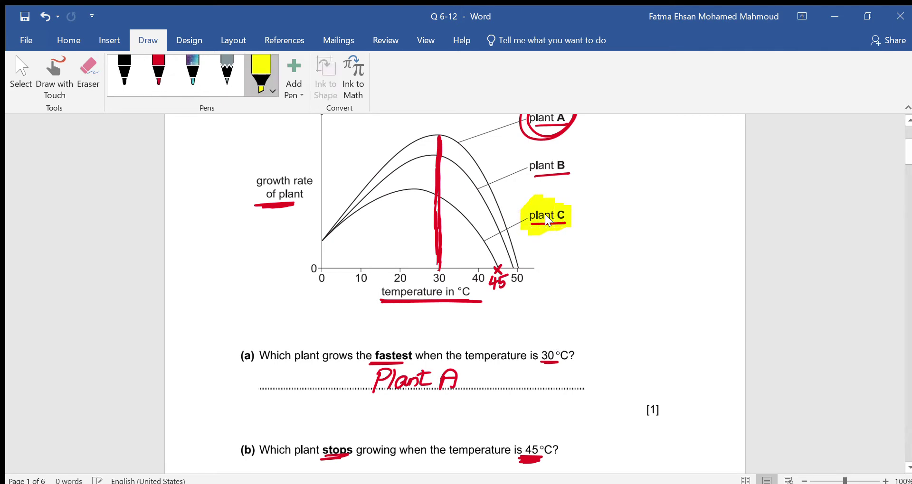
pyautogui.moveTo(323, 240)
pyautogui.mouseDown()
pyautogui.moveTo(364, 204)
pyautogui.moveTo(436, 190)
pyautogui.moveTo(482, 235)
pyautogui.moveTo(502, 271)
pyautogui.mouseUp()
# Step: Return to red ink and write 'Plant C' on part (b)'s answer line
pyautogui.click(153, 59)
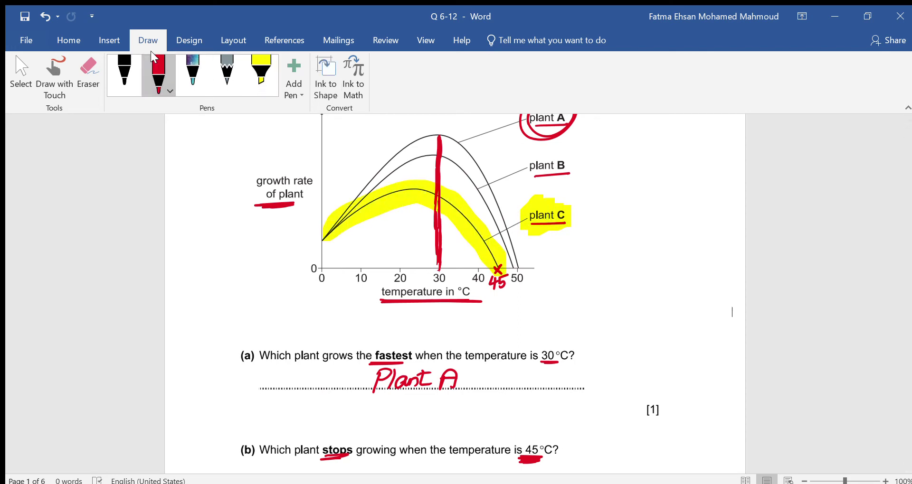
pyautogui.scroll(1, 147, 47)
pyautogui.scroll(-3, 140, 40)
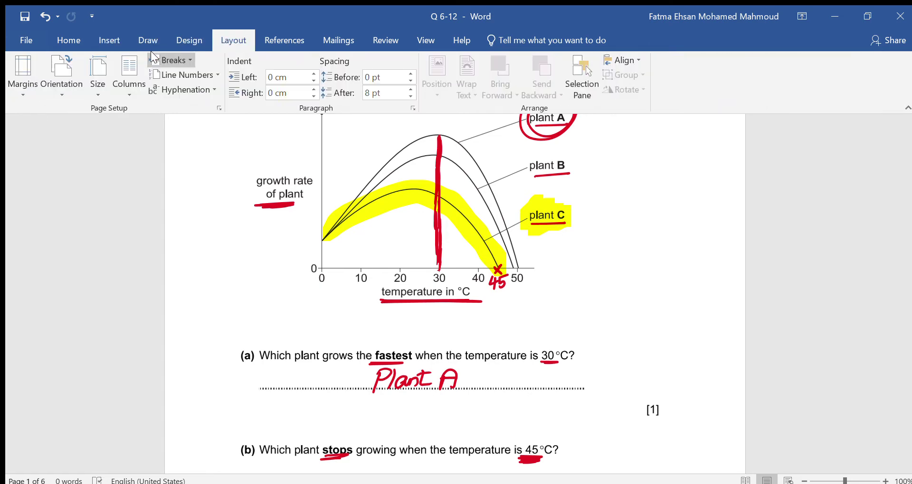
pyautogui.click(143, 40)
pyautogui.scroll(-3, 455, 285)
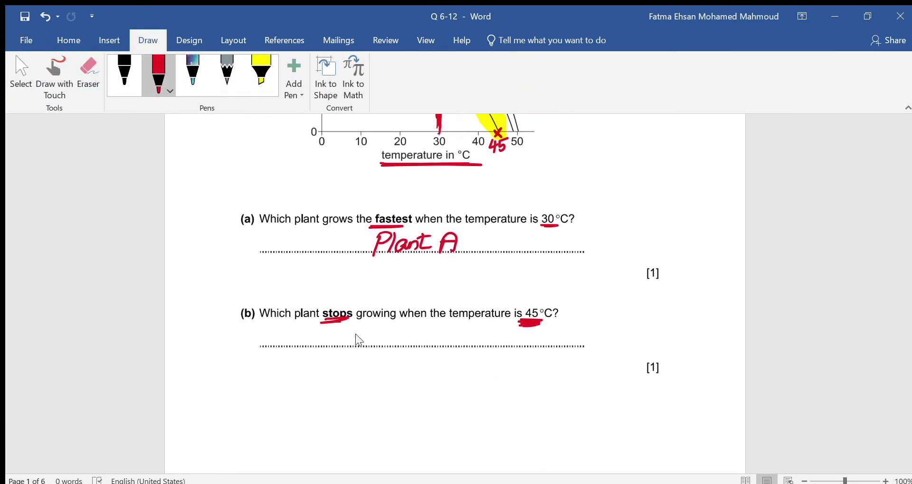
pyautogui.moveTo(353, 325); pyautogui.dragTo(351, 349)
pyautogui.moveTo(349, 328); pyautogui.dragTo(367, 347)
pyautogui.moveTo(380, 343); pyautogui.dragTo(400, 346)
pyautogui.moveTo(407, 325)
pyautogui.mouseDown()
pyautogui.moveTo(413, 346)
pyautogui.moveTo(421, 332)
pyautogui.moveTo(449, 346)
pyautogui.mouseUp()
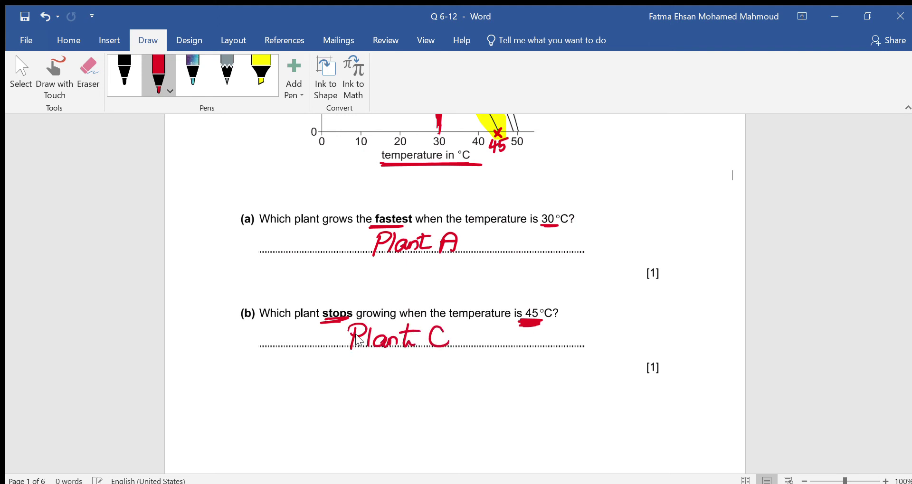
pyautogui.scroll(-10, 383, 366)
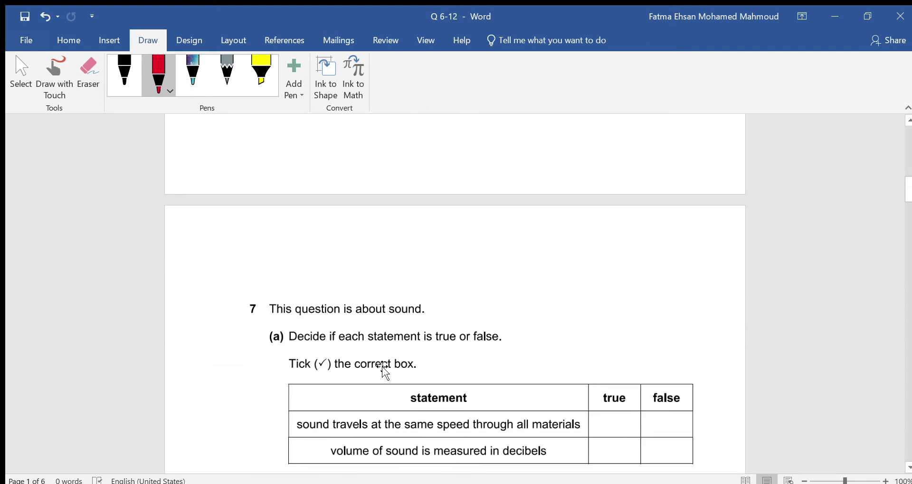
# Step: Mark the same-speed-in-all-materials statement false, annotating it 'different'
pyautogui.scroll(-3, 382, 366)
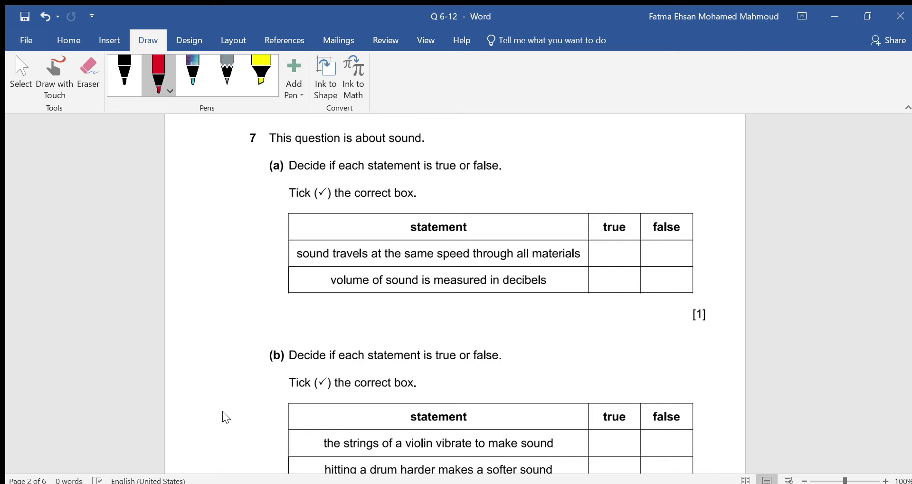
pyautogui.moveTo(335, 260); pyautogui.dragTo(434, 259)
pyautogui.moveTo(521, 263); pyautogui.dragTo(549, 263)
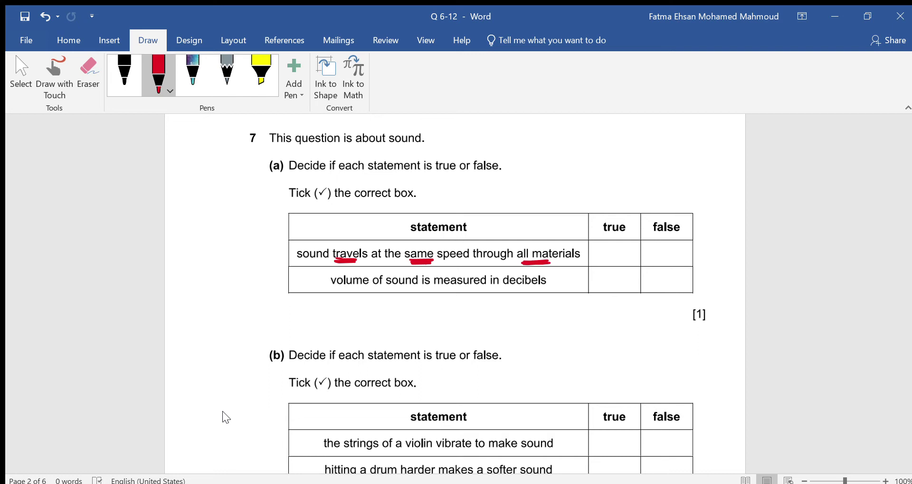
pyautogui.moveTo(652, 250)
pyautogui.mouseDown()
pyautogui.moveTo(652, 261)
pyautogui.moveTo(682, 245)
pyautogui.mouseUp()
pyautogui.moveTo(204, 248)
pyautogui.mouseDown()
pyautogui.moveTo(205, 261)
pyautogui.moveTo(217, 245)
pyautogui.moveTo(238, 255)
pyautogui.moveTo(264, 239)
pyautogui.mouseUp()
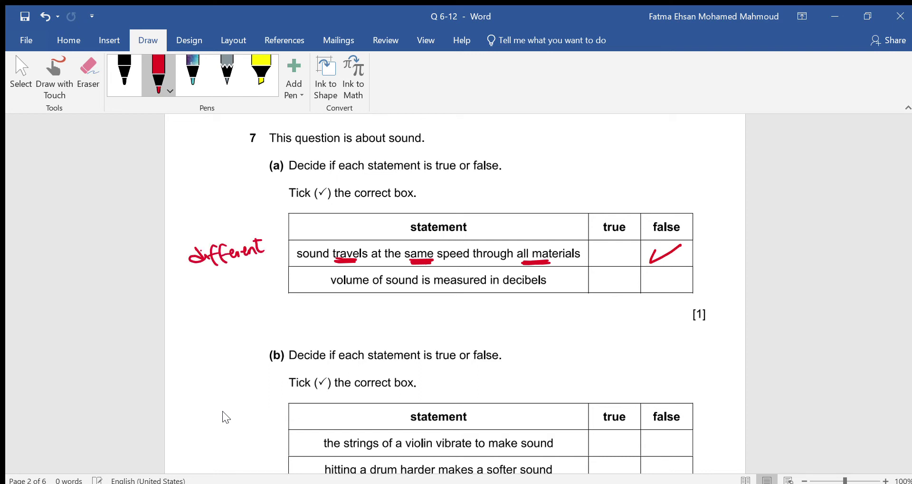
pyautogui.moveTo(208, 271); pyautogui.dragTo(260, 259)
# Step: Underline 'decibels', write 'unit' and tick true for the decibels statement
pyautogui.moveTo(500, 288)
pyautogui.mouseDown()
pyautogui.moveTo(541, 287)
pyautogui.moveTo(515, 306)
pyautogui.moveTo(525, 304)
pyautogui.mouseUp()
pyautogui.moveTo(529, 302); pyautogui.dragTo(536, 313)
pyautogui.moveTo(532, 302)
pyautogui.mouseDown()
pyautogui.moveTo(541, 299)
pyautogui.moveTo(539, 311)
pyautogui.mouseUp()
pyautogui.moveTo(500, 317); pyautogui.dragTo(538, 315)
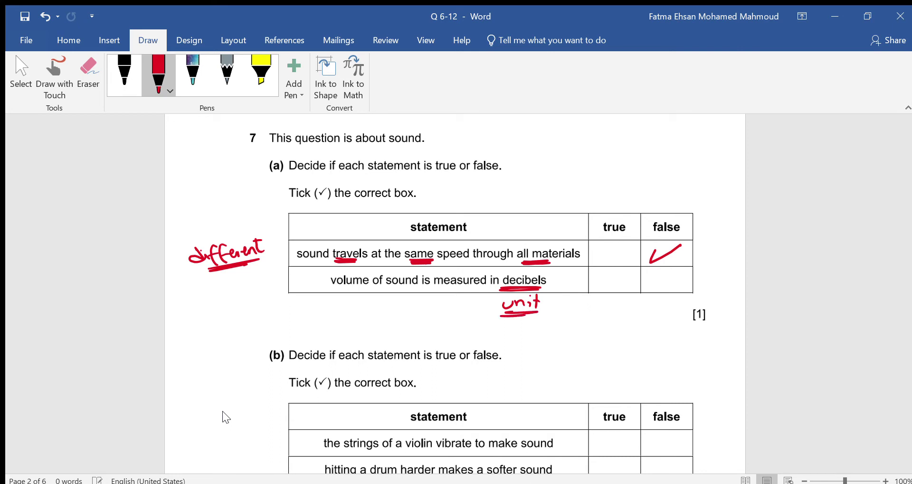
pyautogui.moveTo(598, 277); pyautogui.dragTo(629, 269)
# Step: Underline 'violin' and tick true for the violin statement
pyautogui.scroll(-3, 265, 458)
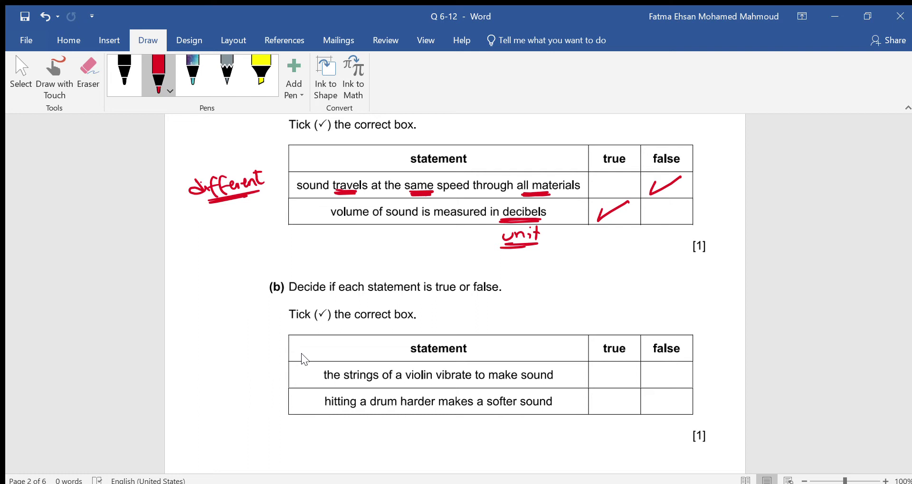
pyautogui.moveTo(402, 382); pyautogui.dragTo(427, 383)
pyautogui.moveTo(601, 373)
pyautogui.mouseDown()
pyautogui.moveTo(602, 384)
pyautogui.moveTo(631, 367)
pyautogui.mouseUp()
# Step: Mark the softer-drum statement false, adding a drum sketch and 'more vibrations → louder'
pyautogui.moveTo(389, 411); pyautogui.dragTo(419, 412)
pyautogui.moveTo(284, 427)
pyautogui.mouseDown()
pyautogui.moveTo(264, 457)
pyautogui.moveTo(317, 434)
pyautogui.mouseUp()
pyautogui.moveTo(274, 459); pyautogui.dragTo(323, 451)
pyautogui.moveTo(241, 416)
pyautogui.mouseDown()
pyautogui.moveTo(285, 431)
pyautogui.moveTo(302, 423)
pyautogui.mouseUp()
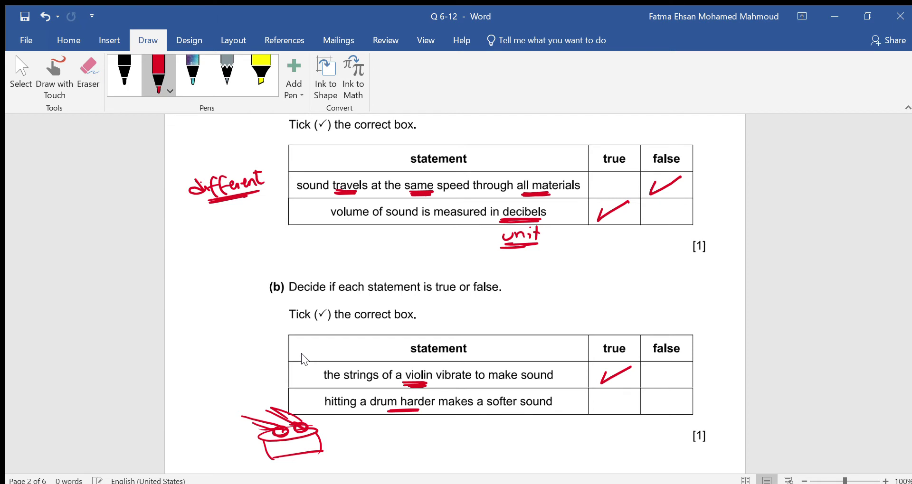
pyautogui.moveTo(484, 410)
pyautogui.mouseDown()
pyautogui.moveTo(521, 411)
pyautogui.moveTo(487, 413)
pyautogui.mouseUp()
pyautogui.moveTo(652, 399)
pyautogui.mouseDown()
pyautogui.moveTo(657, 406)
pyautogui.moveTo(688, 392)
pyautogui.mouseUp()
pyautogui.moveTo(466, 425)
pyautogui.mouseDown()
pyautogui.moveTo(464, 443)
pyautogui.moveTo(490, 430)
pyautogui.moveTo(513, 444)
pyautogui.moveTo(545, 427)
pyautogui.mouseUp()
pyautogui.moveTo(345, 412); pyautogui.dragTo(365, 411)
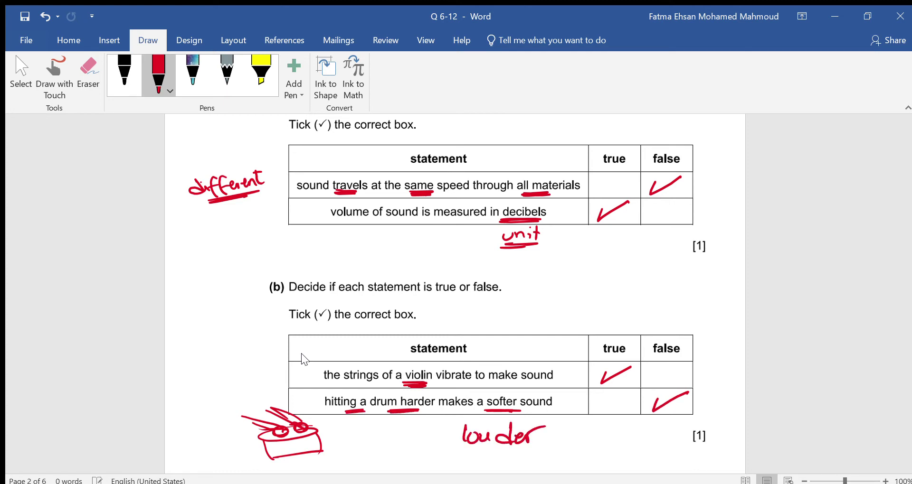
pyautogui.moveTo(336, 440)
pyautogui.mouseDown()
pyautogui.moveTo(394, 431)
pyautogui.moveTo(356, 457)
pyautogui.moveTo(380, 441)
pyautogui.moveTo(399, 451)
pyautogui.moveTo(423, 442)
pyautogui.moveTo(487, 450)
pyautogui.mouseUp()
pyautogui.moveTo(477, 448)
pyautogui.mouseDown()
pyautogui.moveTo(491, 451)
pyautogui.moveTo(481, 457)
pyautogui.mouseUp()
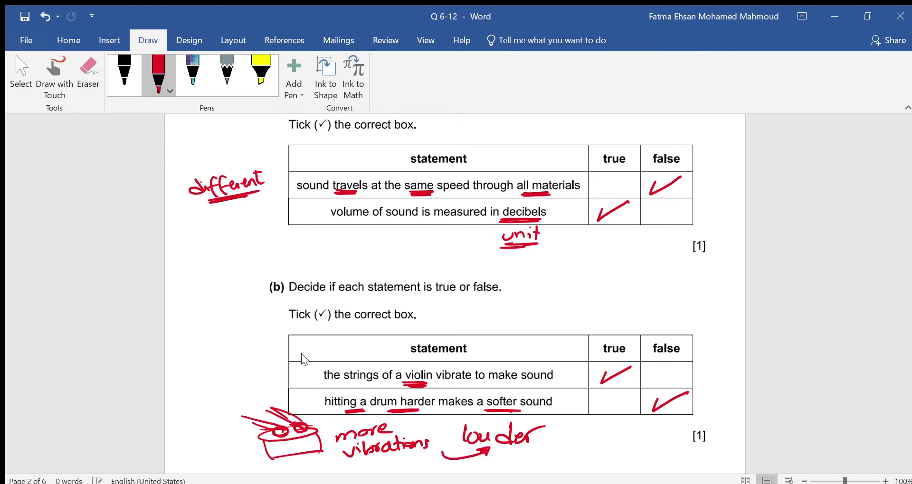
pyautogui.scroll(-6, 301, 354)
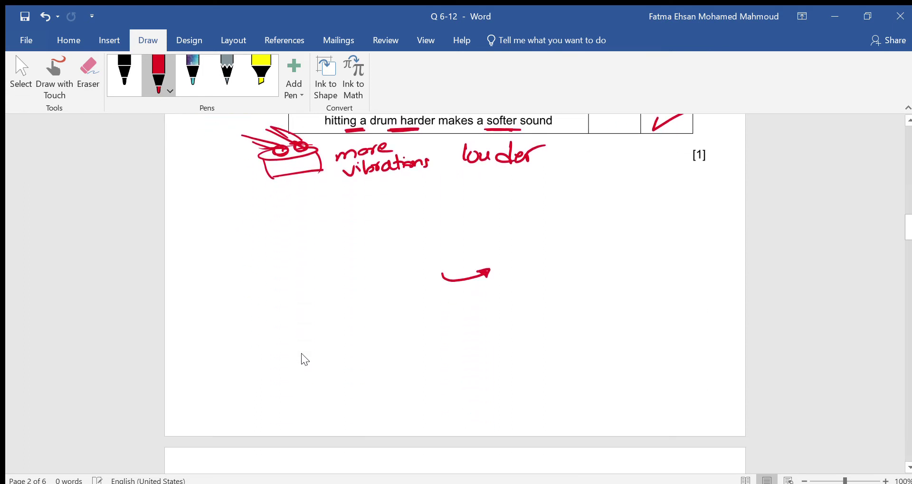
# Step: Underline 'different' and 'measurements', and circle and mark the hand skeleton's finger bones
pyautogui.scroll(-7, 301, 354)
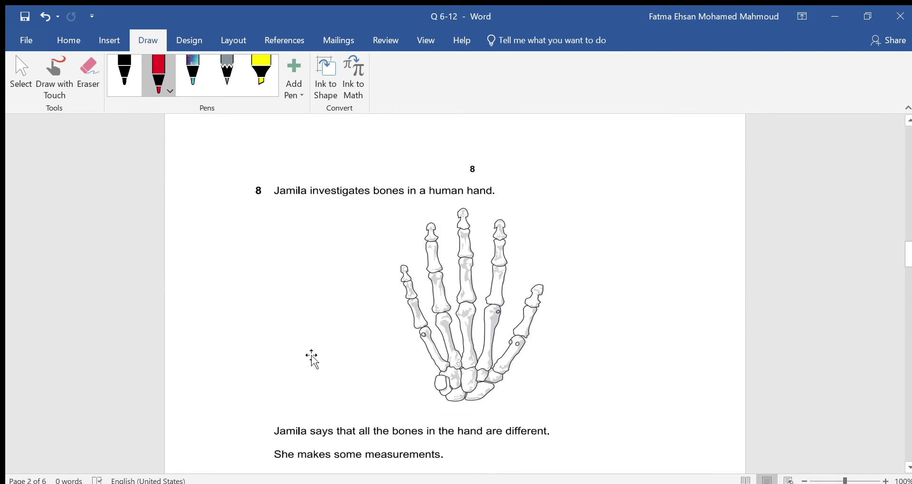
pyautogui.scroll(-1, 312, 359)
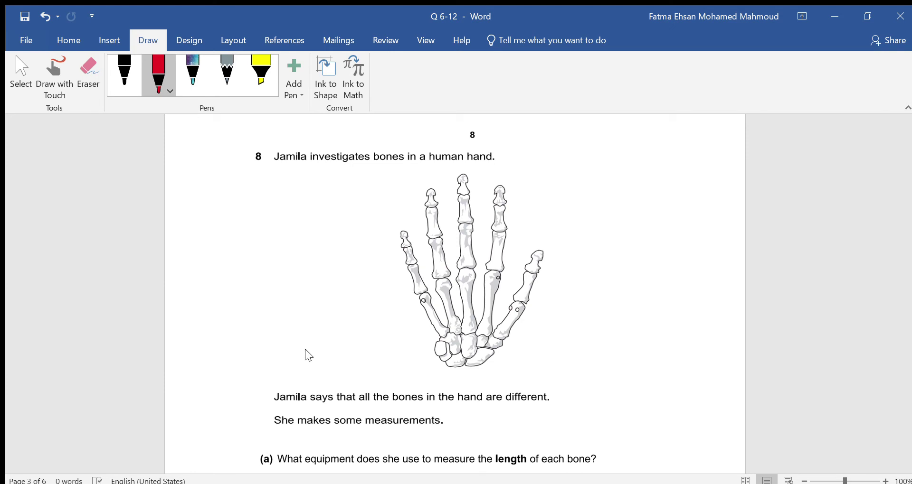
pyautogui.moveTo(506, 407); pyautogui.dragTo(543, 406)
pyautogui.moveTo(422, 177)
pyautogui.mouseDown()
pyautogui.moveTo(383, 339)
pyautogui.moveTo(570, 247)
pyautogui.moveTo(431, 172)
pyautogui.mouseUp()
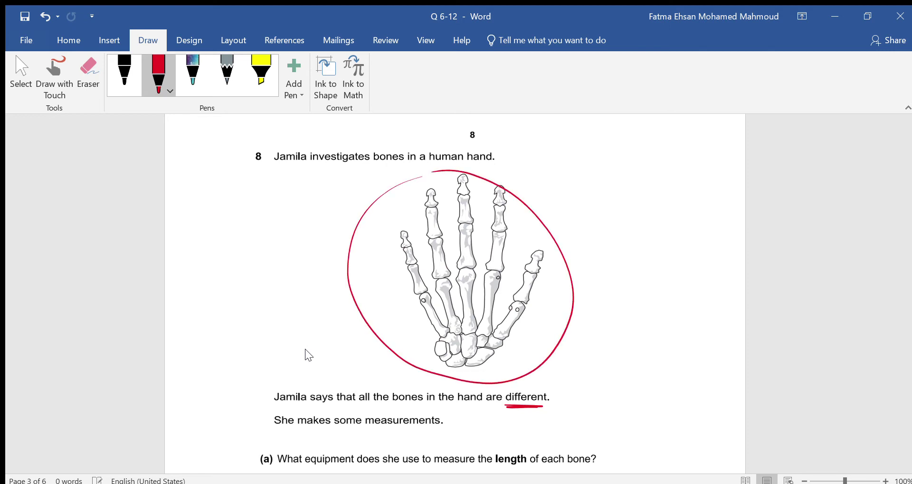
pyautogui.moveTo(513, 212); pyautogui.dragTo(512, 226)
pyautogui.moveTo(510, 194); pyautogui.dragTo(510, 204)
pyautogui.moveTo(511, 236)
pyautogui.mouseDown()
pyautogui.moveTo(507, 266)
pyautogui.moveTo(543, 276)
pyautogui.moveTo(530, 303)
pyautogui.mouseUp()
pyautogui.moveTo(506, 280); pyautogui.dragTo(506, 342)
pyautogui.moveTo(369, 431)
pyautogui.mouseDown()
pyautogui.moveTo(420, 429)
pyautogui.moveTo(380, 437)
pyautogui.mouseUp()
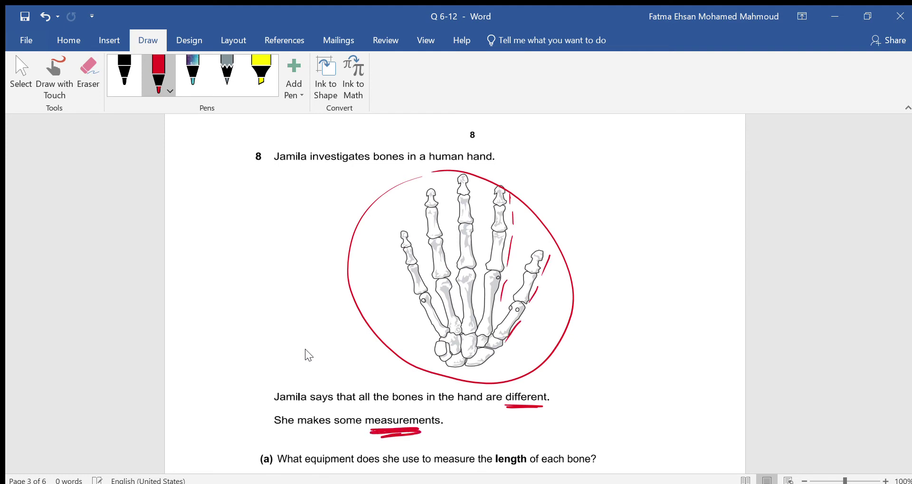
pyautogui.scroll(-5, 407, 386)
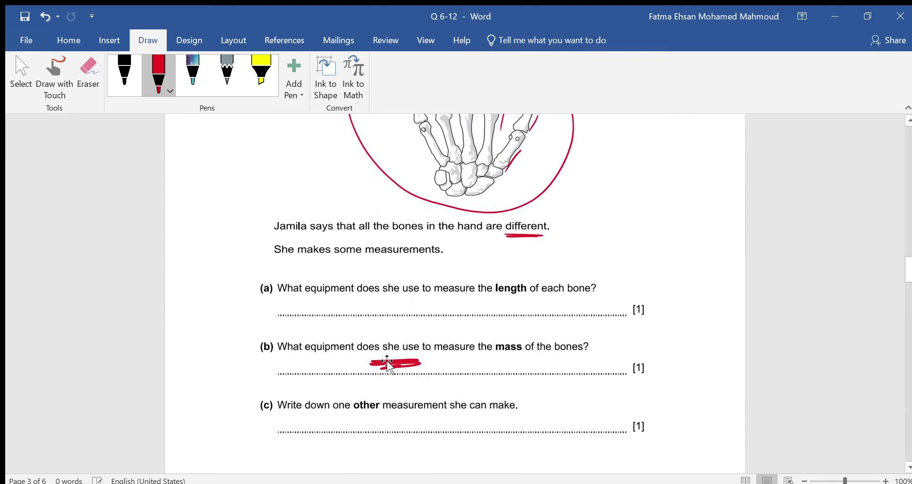
# Step: Erase the stray ink stroke on answer line (b) and resume the red pen
pyautogui.click(86, 72)
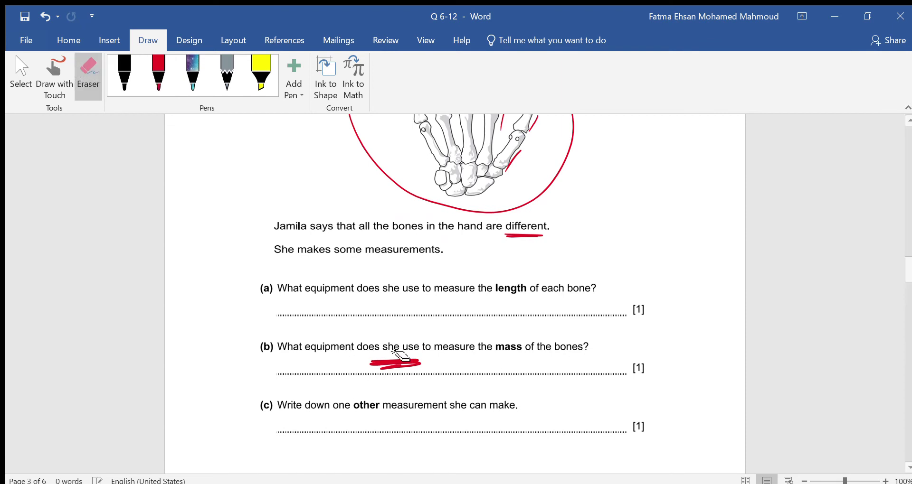
pyautogui.moveTo(390, 366); pyautogui.dragTo(421, 368)
pyautogui.click(153, 66)
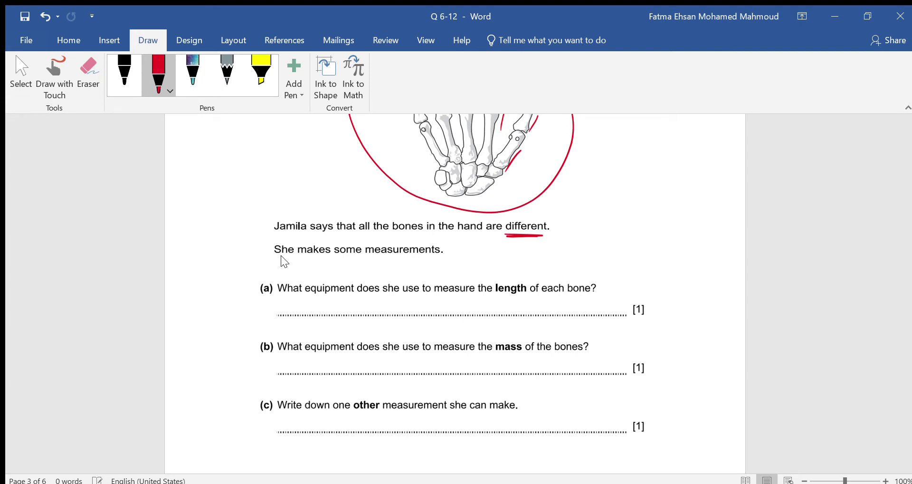
# Step: Underline 'length' and answer part (a) with 'Ruler / Measuring tape'
pyautogui.moveTo(491, 298); pyautogui.dragTo(526, 297)
pyautogui.moveTo(333, 300)
pyautogui.mouseDown()
pyautogui.moveTo(331, 315)
pyautogui.moveTo(371, 300)
pyautogui.moveTo(398, 304)
pyautogui.moveTo(404, 319)
pyautogui.moveTo(494, 305)
pyautogui.moveTo(515, 316)
pyautogui.mouseUp()
pyautogui.moveTo(513, 307); pyautogui.dragTo(528, 317)
pyautogui.moveTo(537, 308)
pyautogui.mouseDown()
pyautogui.moveTo(532, 323)
pyautogui.moveTo(504, 321)
pyautogui.mouseUp()
pyautogui.moveTo(555, 297); pyautogui.dragTo(550, 317)
pyautogui.moveTo(568, 310)
pyautogui.mouseDown()
pyautogui.moveTo(577, 318)
pyautogui.moveTo(568, 330)
pyautogui.mouseUp()
pyautogui.moveTo(575, 309); pyautogui.dragTo(615, 314)
pyautogui.moveTo(547, 304); pyautogui.dragTo(577, 301)
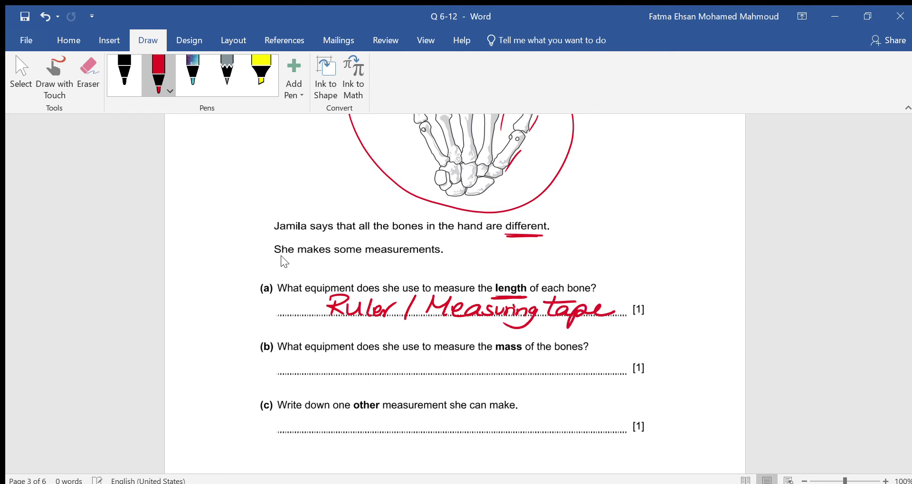
# Step: Underline 'mass' and answer part (b) with 'Balance'
pyautogui.moveTo(488, 353); pyautogui.dragTo(522, 354)
pyautogui.moveTo(520, 356)
pyautogui.mouseDown()
pyautogui.moveTo(491, 357)
pyautogui.moveTo(515, 358)
pyautogui.mouseUp()
pyautogui.moveTo(366, 359)
pyautogui.mouseDown()
pyautogui.moveTo(363, 375)
pyautogui.moveTo(377, 369)
pyautogui.mouseUp()
pyautogui.moveTo(380, 366); pyautogui.dragTo(430, 374)
pyautogui.moveTo(443, 367)
pyautogui.mouseDown()
pyautogui.moveTo(442, 375)
pyautogui.moveTo(463, 376)
pyautogui.mouseUp()
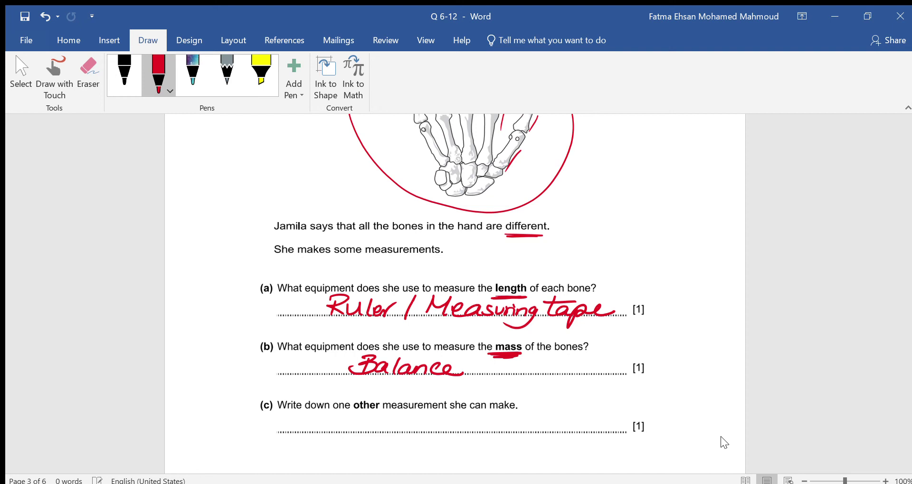
# Step: Write 'volume / width' on part (c)'s answer line
pyautogui.scroll(3, 720, 437)
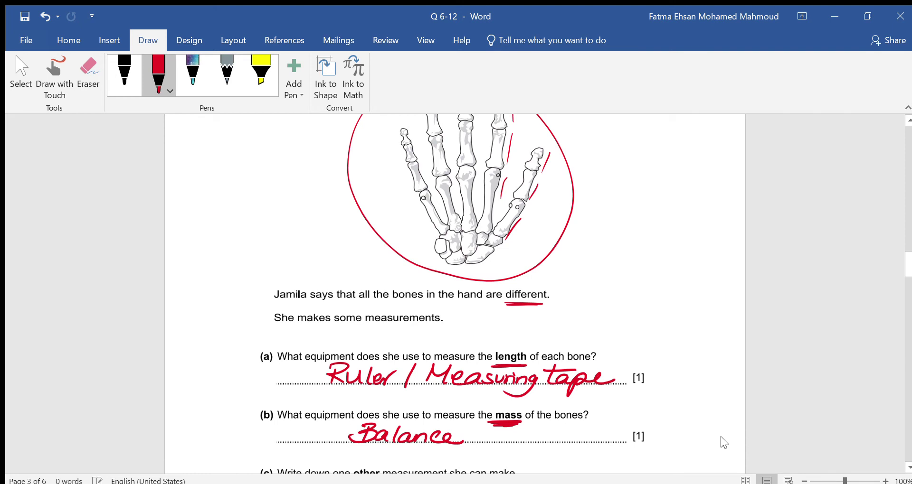
pyautogui.scroll(-3, 720, 437)
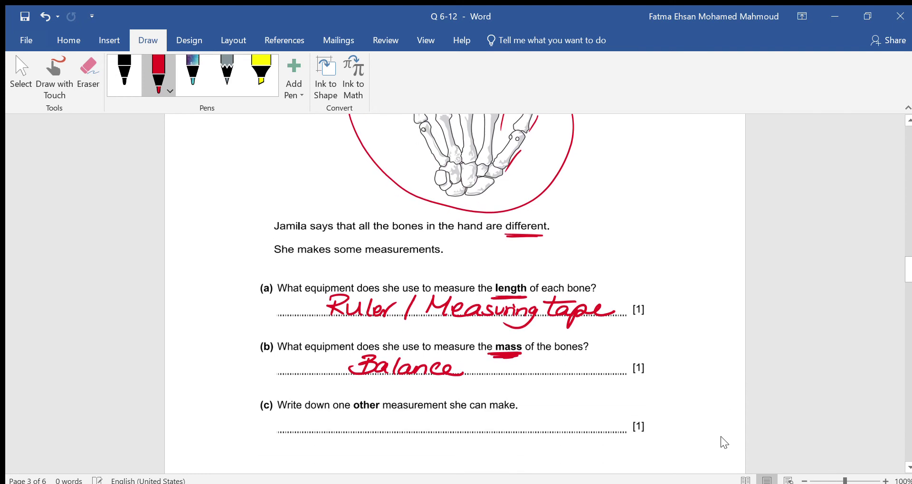
pyautogui.moveTo(313, 425)
pyautogui.mouseDown()
pyautogui.moveTo(351, 433)
pyautogui.moveTo(390, 422)
pyautogui.moveTo(393, 433)
pyautogui.mouseUp()
pyautogui.moveTo(403, 411)
pyautogui.mouseDown()
pyautogui.moveTo(406, 439)
pyautogui.moveTo(439, 424)
pyautogui.moveTo(444, 432)
pyautogui.mouseUp()
pyautogui.moveTo(440, 417); pyautogui.dragTo(460, 433)
pyautogui.moveTo(467, 418); pyautogui.dragTo(463, 433)
pyautogui.moveTo(474, 414)
pyautogui.mouseDown()
pyautogui.moveTo(475, 433)
pyautogui.moveTo(506, 434)
pyautogui.mouseUp()
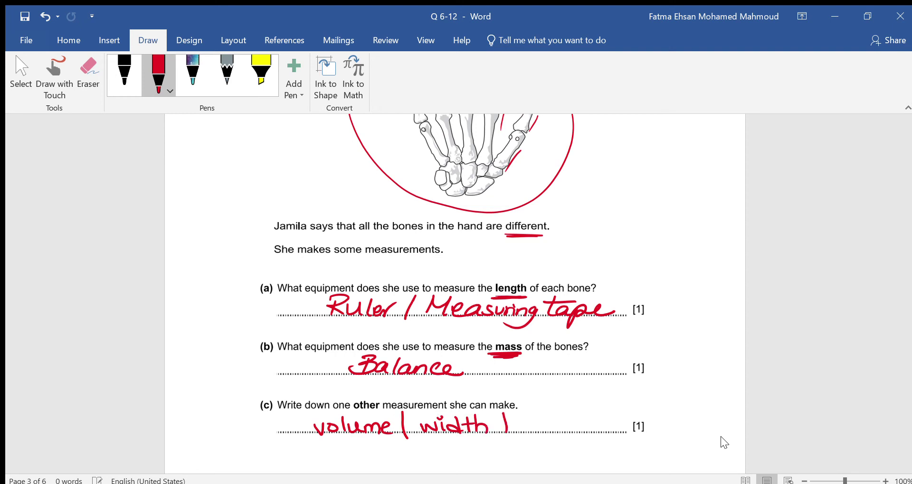
# Step: Add 'Strength' to the line, with 'hardness or softness' written beneath
pyautogui.moveTo(538, 412)
pyautogui.mouseDown()
pyautogui.moveTo(522, 425)
pyautogui.moveTo(544, 432)
pyautogui.moveTo(553, 417)
pyautogui.mouseUp()
pyautogui.moveTo(548, 420); pyautogui.dragTo(568, 430)
pyautogui.moveTo(567, 433)
pyautogui.mouseDown()
pyautogui.moveTo(577, 422)
pyautogui.moveTo(582, 432)
pyautogui.mouseUp()
pyautogui.moveTo(592, 421)
pyautogui.mouseDown()
pyautogui.moveTo(581, 443)
pyautogui.moveTo(572, 438)
pyautogui.mouseUp()
pyautogui.moveTo(597, 415); pyautogui.dragTo(600, 433)
pyautogui.moveTo(592, 422); pyautogui.dragTo(617, 433)
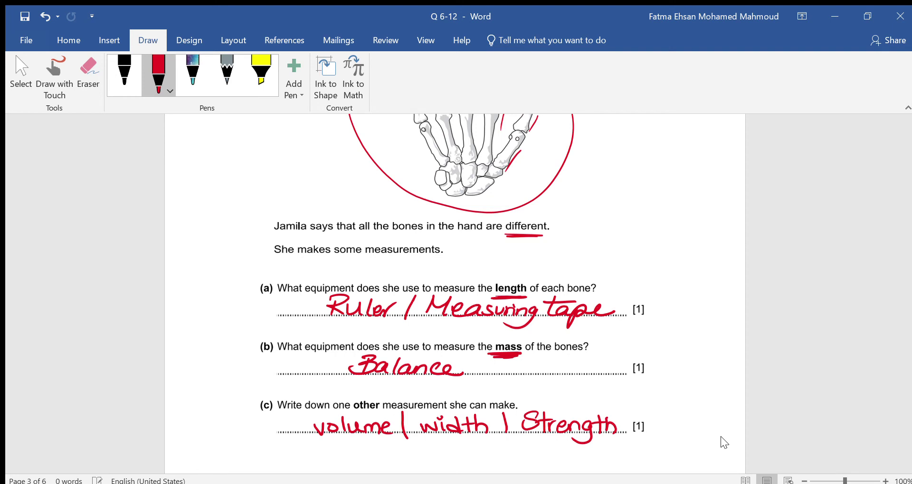
pyautogui.moveTo(363, 440)
pyautogui.mouseDown()
pyautogui.moveTo(372, 461)
pyautogui.moveTo(409, 444)
pyautogui.moveTo(446, 461)
pyautogui.moveTo(514, 455)
pyautogui.mouseUp()
pyautogui.moveTo(523, 444)
pyautogui.mouseDown()
pyautogui.moveTo(516, 463)
pyautogui.moveTo(556, 455)
pyautogui.mouseUp()
pyautogui.moveTo(563, 452); pyautogui.dragTo(563, 462)
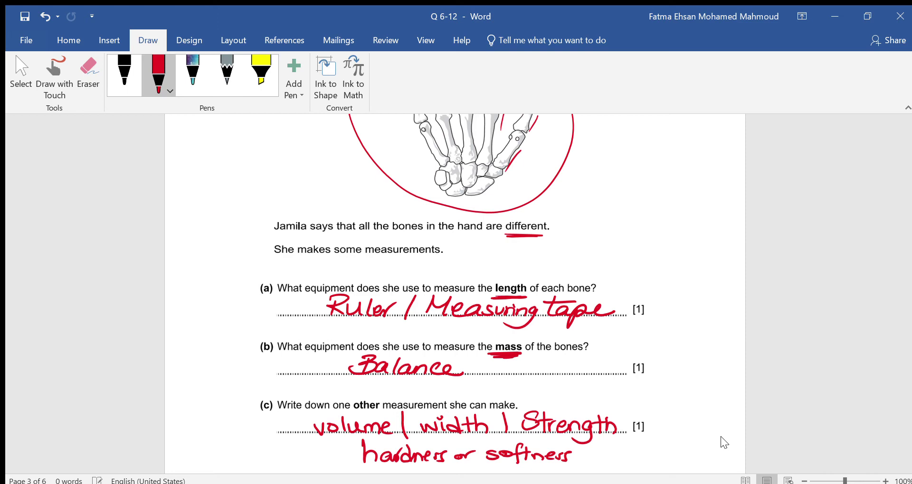
# Step: Move down to question 9 and underline 'a source' in part (a)
pyautogui.scroll(-10, 729, 452)
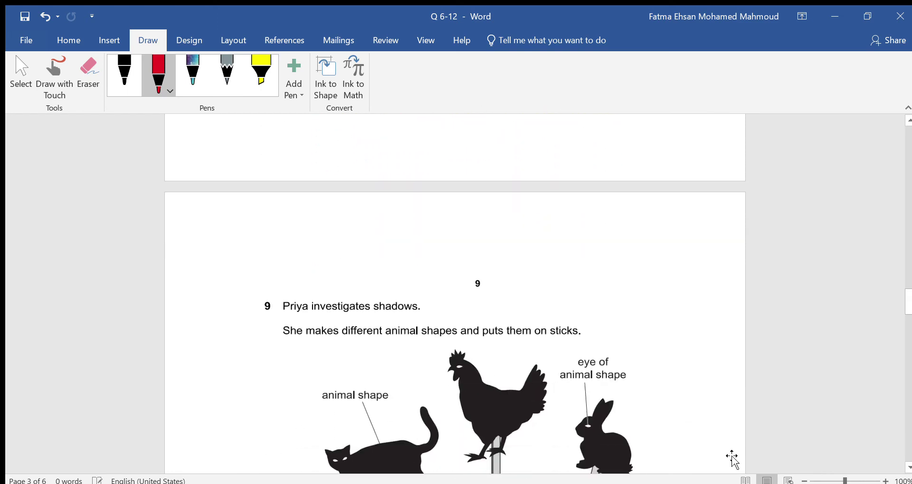
pyautogui.scroll(-5, 731, 458)
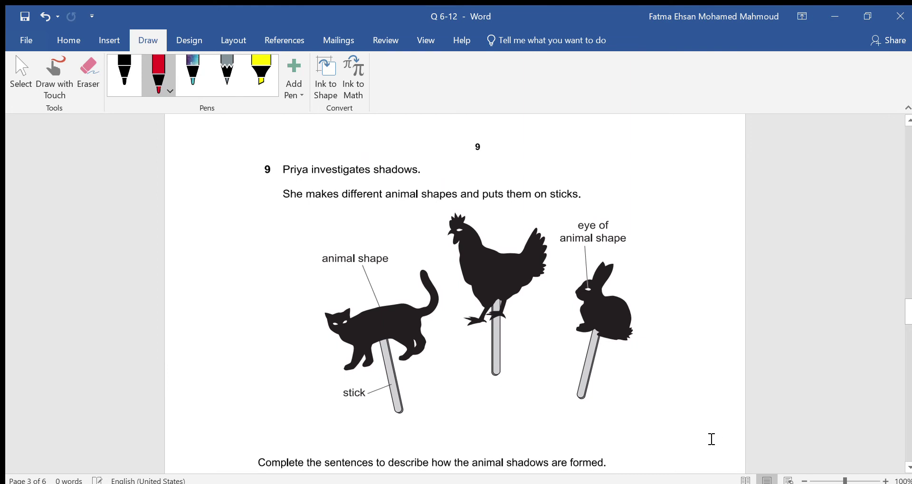
pyautogui.scroll(-1, 712, 439)
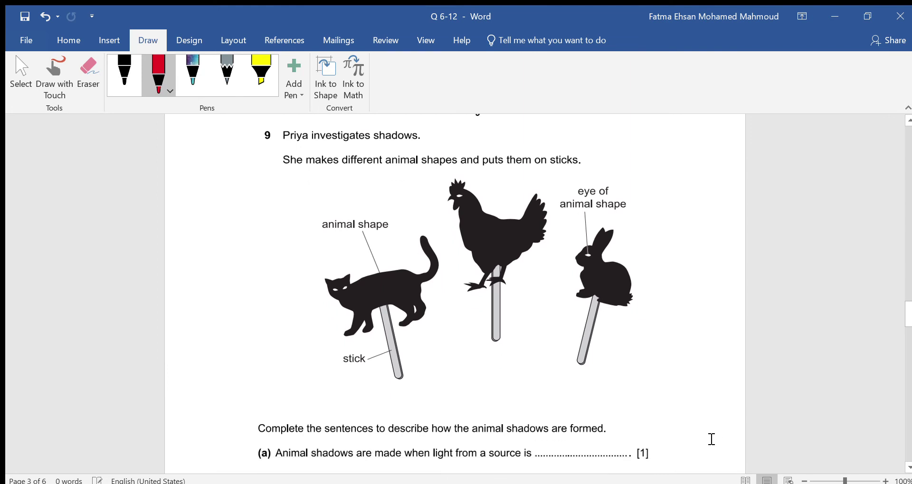
pyautogui.scroll(-1, 712, 439)
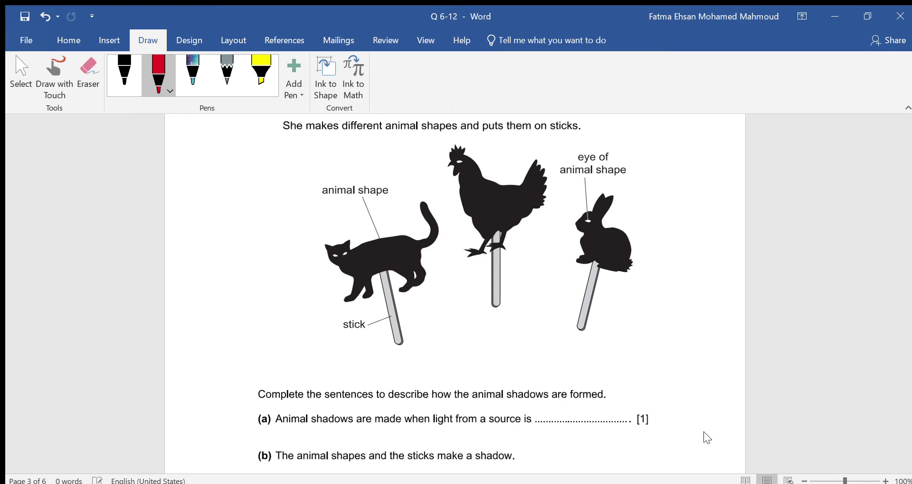
pyautogui.moveTo(478, 430); pyautogui.dragTo(527, 432)
# Step: Write 'blocked / obstructed' on the part (a) blank
pyautogui.moveTo(545, 405)
pyautogui.mouseDown()
pyautogui.moveTo(547, 424)
pyautogui.moveTo(563, 422)
pyautogui.mouseUp()
pyautogui.moveTo(565, 418); pyautogui.dragTo(588, 422)
pyautogui.moveTo(592, 408); pyautogui.dragTo(599, 422)
pyautogui.moveTo(601, 416)
pyautogui.mouseDown()
pyautogui.moveTo(623, 424)
pyautogui.moveTo(622, 414)
pyautogui.moveTo(610, 420)
pyautogui.moveTo(628, 433)
pyautogui.mouseUp()
pyautogui.moveTo(649, 404)
pyautogui.mouseDown()
pyautogui.moveTo(642, 409)
pyautogui.moveTo(679, 414)
pyautogui.mouseUp()
pyautogui.moveTo(673, 405); pyautogui.dragTo(683, 403)
pyautogui.moveTo(685, 406)
pyautogui.mouseDown()
pyautogui.moveTo(685, 414)
pyautogui.moveTo(729, 419)
pyautogui.mouseUp()
pyautogui.moveTo(735, 401); pyautogui.dragTo(737, 420)
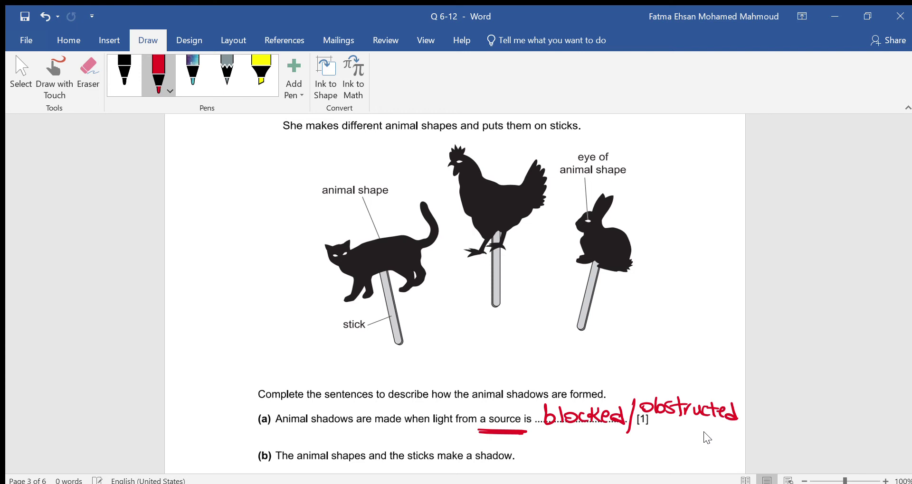
pyautogui.scroll(-3, 712, 444)
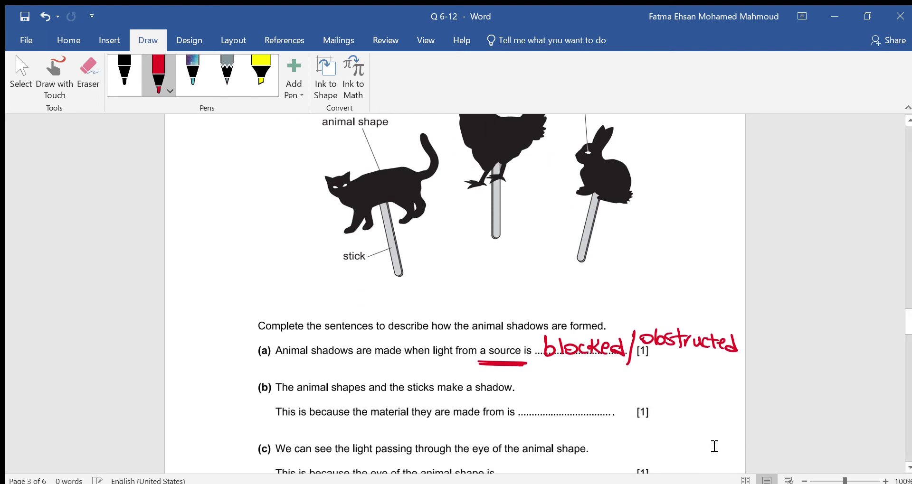
# Step: Underline 'a shadow', write 'opaque' for part (b), and circle the cat's eye
pyautogui.scroll(-2, 714, 447)
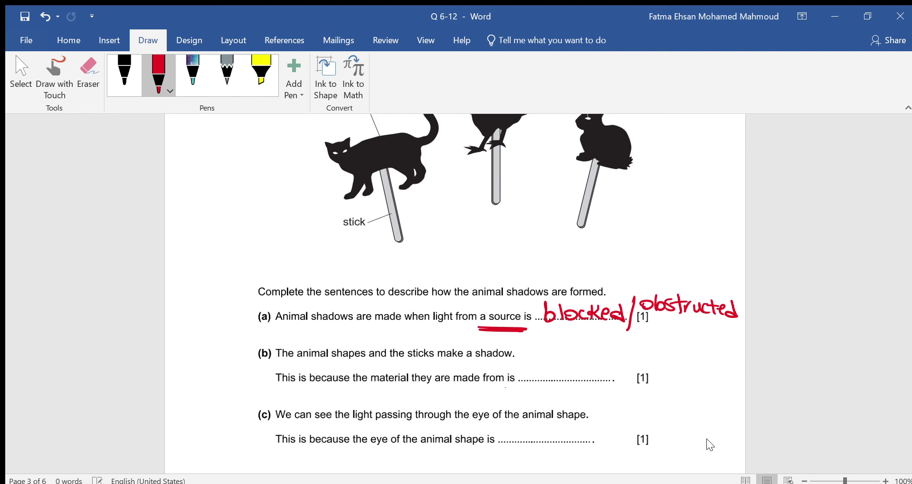
pyautogui.moveTo(463, 364)
pyautogui.mouseDown()
pyautogui.moveTo(505, 360)
pyautogui.moveTo(463, 363)
pyautogui.mouseUp()
pyautogui.moveTo(541, 375)
pyautogui.mouseDown()
pyautogui.moveTo(586, 375)
pyautogui.moveTo(587, 394)
pyautogui.moveTo(619, 379)
pyautogui.mouseUp()
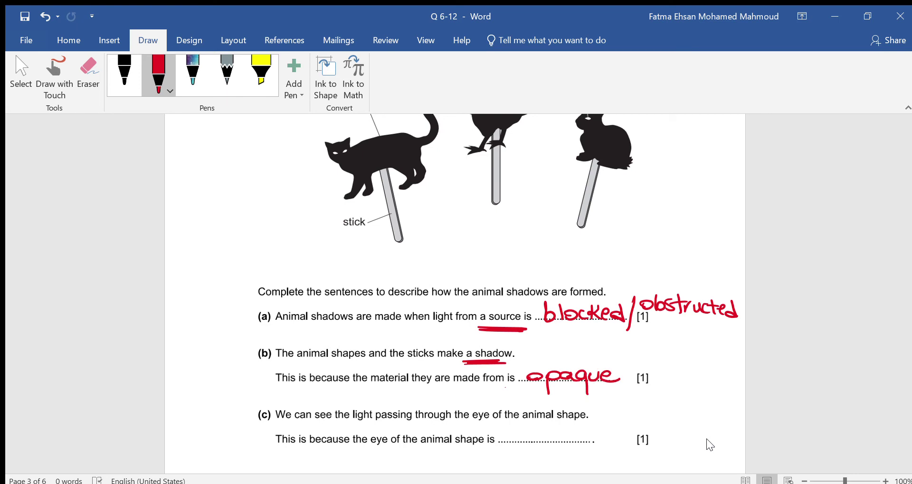
pyautogui.moveTo(339, 128)
pyautogui.mouseDown()
pyautogui.moveTo(364, 143)
pyautogui.moveTo(349, 132)
pyautogui.mouseUp()
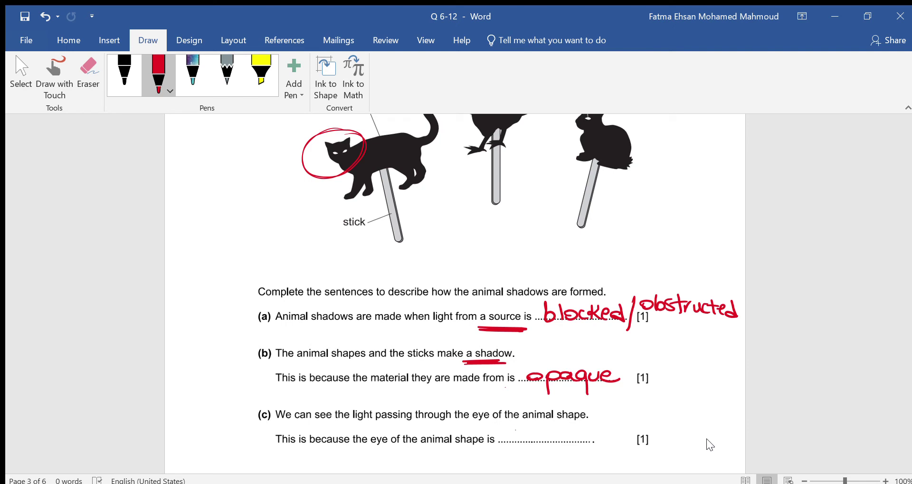
# Step: Write 'transparent / see through' on the part (c) blank, underlining 'see'
pyautogui.moveTo(516, 426); pyautogui.dragTo(518, 444)
pyautogui.moveTo(510, 431)
pyautogui.mouseDown()
pyautogui.moveTo(563, 443)
pyautogui.moveTo(602, 442)
pyautogui.moveTo(614, 431)
pyautogui.moveTo(618, 442)
pyautogui.mouseUp()
pyautogui.moveTo(617, 444); pyautogui.dragTo(640, 442)
pyautogui.moveTo(620, 431); pyautogui.dragTo(643, 422)
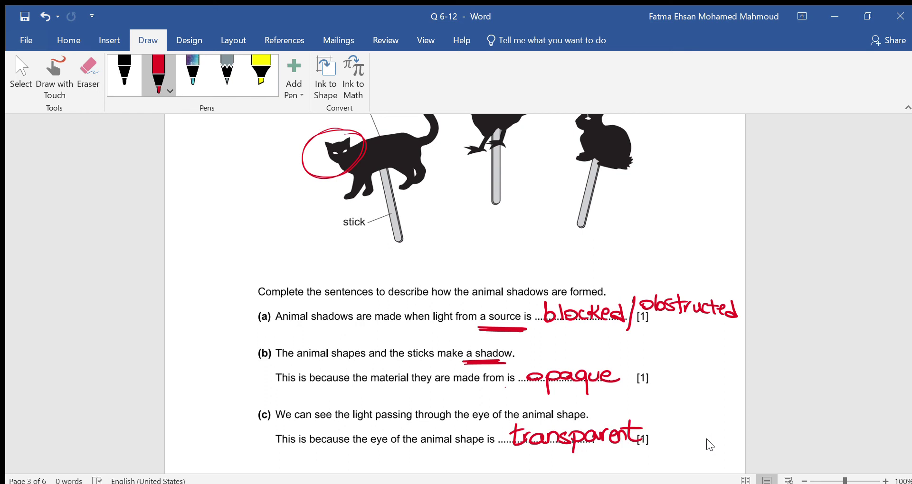
pyautogui.moveTo(512, 457); pyautogui.dragTo(495, 469)
pyautogui.moveTo(510, 464); pyautogui.dragTo(556, 470)
pyautogui.moveTo(547, 463); pyautogui.dragTo(598, 459)
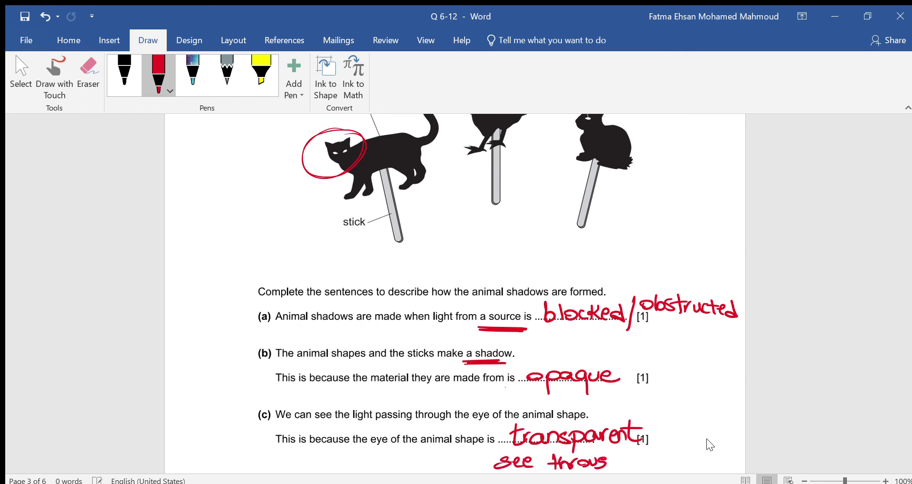
pyautogui.moveTo(598, 460); pyautogui.dragTo(618, 461)
pyautogui.moveTo(660, 421); pyautogui.dragTo(650, 449)
pyautogui.moveTo(551, 451); pyautogui.dragTo(594, 451)
pyautogui.moveTo(525, 470); pyautogui.dragTo(546, 471)
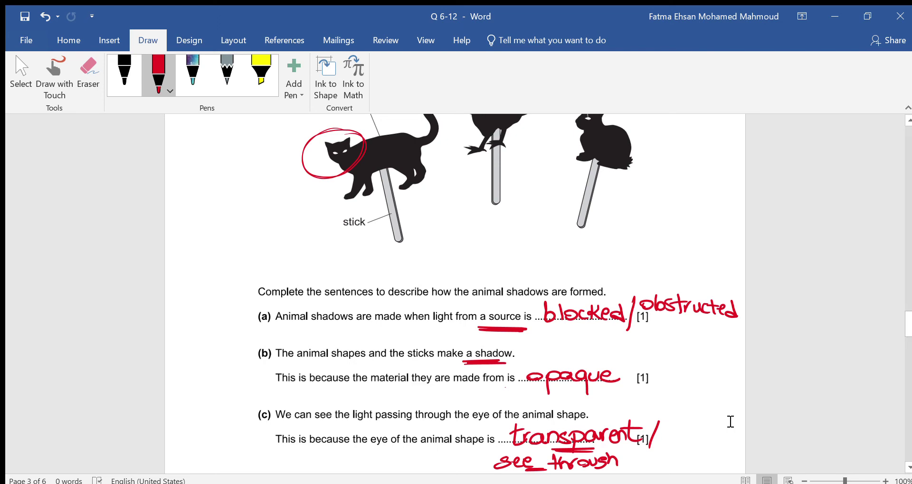
# Step: Draw the bracketed food chain (Grass → Rabbit → Fox) above question 10
pyautogui.scroll(-10, 730, 421)
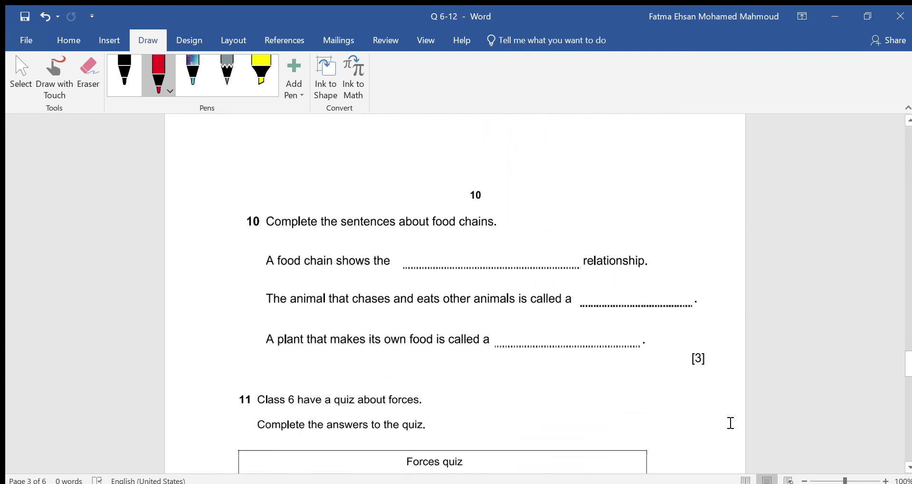
pyautogui.scroll(-3, 730, 423)
pyautogui.scroll(2, 731, 423)
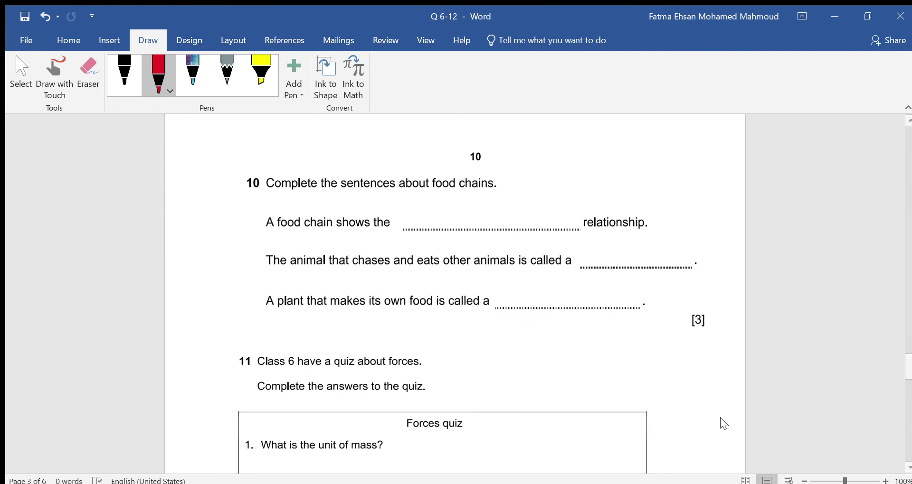
pyautogui.moveTo(435, 191); pyautogui.dragTo(501, 193)
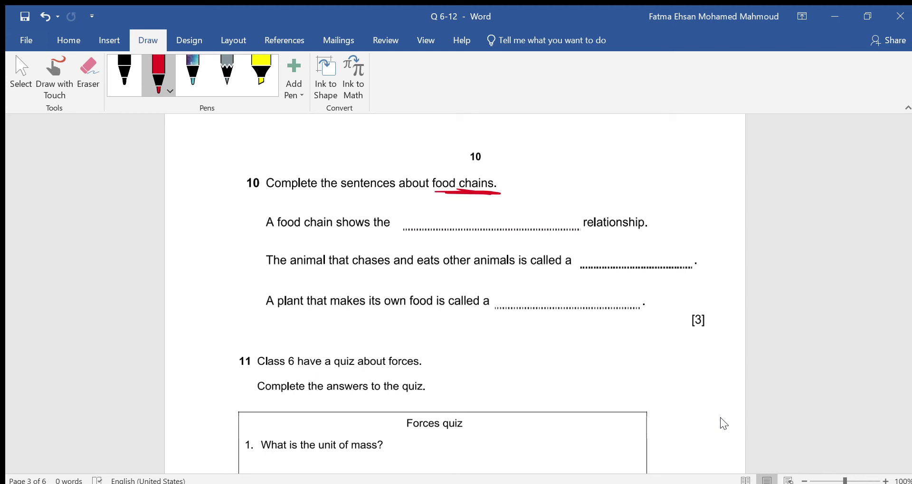
pyautogui.moveTo(330, 127)
pyautogui.mouseDown()
pyautogui.moveTo(314, 137)
pyautogui.moveTo(363, 145)
pyautogui.mouseUp()
pyautogui.moveTo(378, 140)
pyautogui.mouseDown()
pyautogui.moveTo(411, 140)
pyautogui.moveTo(398, 146)
pyautogui.mouseUp()
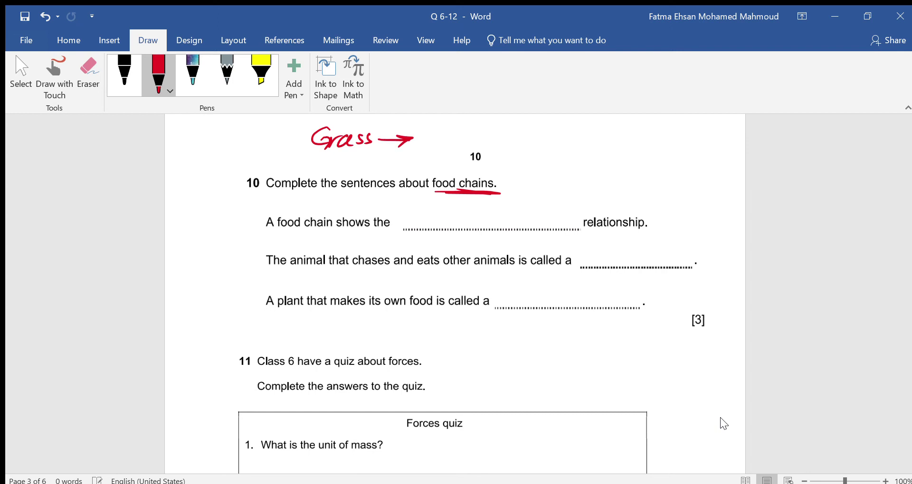
pyautogui.moveTo(437, 122)
pyautogui.mouseDown()
pyautogui.moveTo(449, 142)
pyautogui.moveTo(492, 137)
pyautogui.mouseUp()
pyautogui.moveTo(499, 121)
pyautogui.mouseDown()
pyautogui.moveTo(500, 141)
pyautogui.moveTo(509, 126)
pyautogui.moveTo(549, 136)
pyautogui.mouseUp()
pyautogui.moveTo(527, 132)
pyautogui.mouseDown()
pyautogui.moveTo(553, 137)
pyautogui.moveTo(602, 119)
pyautogui.mouseUp()
pyautogui.moveTo(586, 122)
pyautogui.mouseDown()
pyautogui.moveTo(580, 142)
pyautogui.moveTo(596, 130)
pyautogui.mouseUp()
pyautogui.moveTo(609, 127)
pyautogui.mouseDown()
pyautogui.moveTo(627, 138)
pyautogui.moveTo(615, 138)
pyautogui.mouseUp()
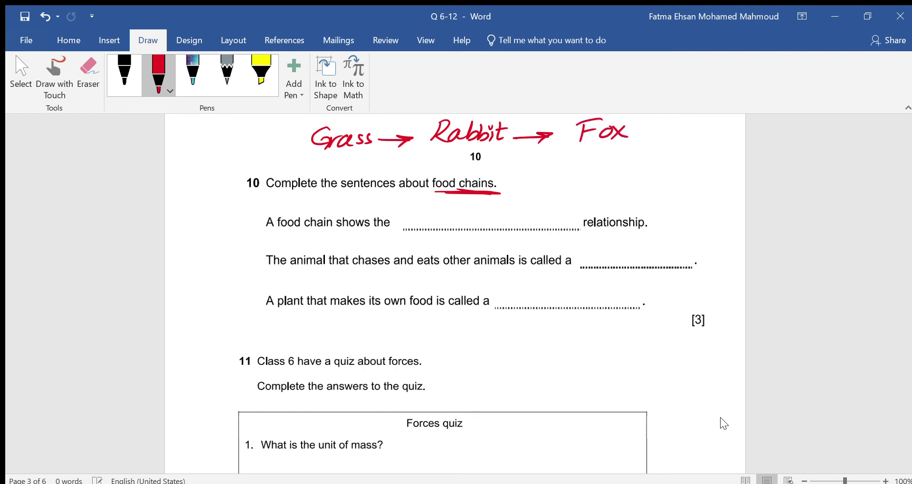
pyautogui.moveTo(301, 122); pyautogui.dragTo(287, 158)
pyautogui.moveTo(633, 122); pyautogui.dragTo(624, 153)
# Step: Double-underline 'food chain' and 'relationship', then write 'feeding' on the first blank
pyautogui.moveTo(280, 230); pyautogui.dragTo(311, 230)
pyautogui.moveTo(284, 234); pyautogui.dragTo(311, 233)
pyautogui.moveTo(589, 234); pyautogui.dragTo(625, 233)
pyautogui.moveTo(588, 238); pyautogui.dragTo(624, 236)
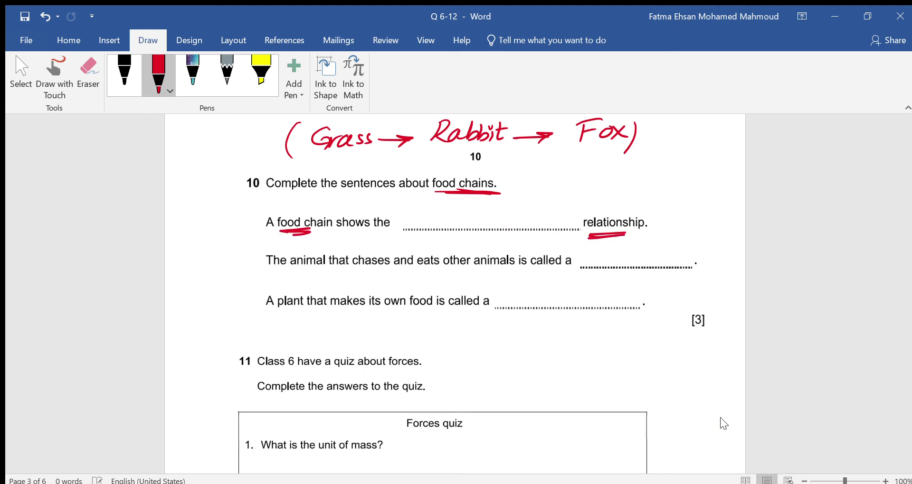
pyautogui.moveTo(446, 207); pyautogui.dragTo(428, 234)
pyautogui.moveTo(427, 220)
pyautogui.mouseDown()
pyautogui.moveTo(514, 223)
pyautogui.moveTo(492, 238)
pyautogui.mouseUp()
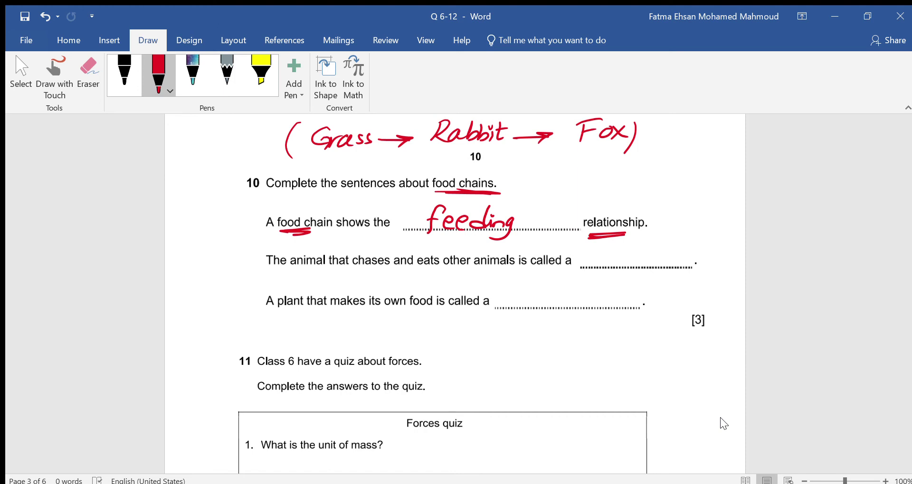
# Step: Write 'Predator' and 'producer' on their blanks, underlining Fox, 'called a' and both answers
pyautogui.moveTo(583, 145)
pyautogui.mouseDown()
pyautogui.moveTo(616, 153)
pyautogui.moveTo(577, 150)
pyautogui.mouseUp()
pyautogui.moveTo(597, 244)
pyautogui.mouseDown()
pyautogui.moveTo(591, 270)
pyautogui.moveTo(611, 251)
pyautogui.moveTo(617, 261)
pyautogui.moveTo(637, 250)
pyautogui.moveTo(655, 268)
pyautogui.moveTo(696, 254)
pyautogui.moveTo(681, 250)
pyautogui.mouseUp()
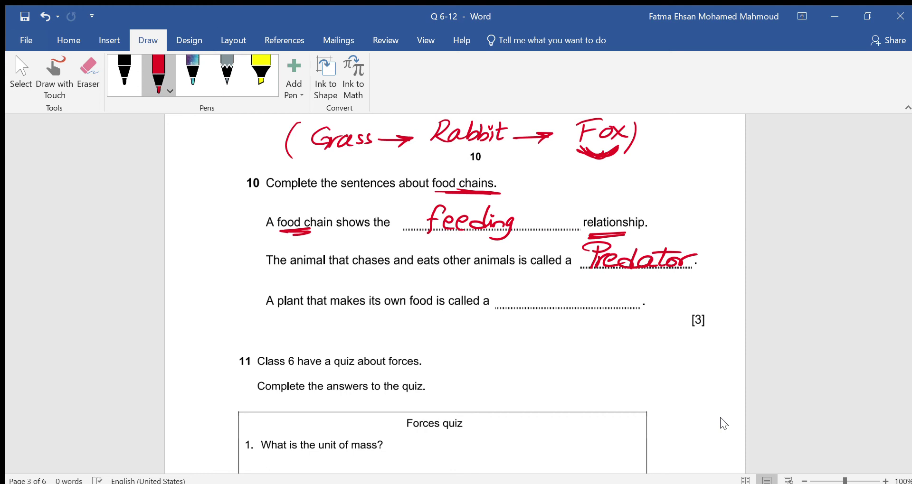
pyautogui.moveTo(457, 309)
pyautogui.mouseDown()
pyautogui.moveTo(489, 309)
pyautogui.moveTo(457, 312)
pyautogui.mouseUp()
pyautogui.moveTo(524, 295)
pyautogui.mouseDown()
pyautogui.moveTo(511, 318)
pyautogui.moveTo(528, 304)
pyautogui.mouseUp()
pyautogui.moveTo(528, 306)
pyautogui.mouseDown()
pyautogui.moveTo(539, 298)
pyautogui.moveTo(593, 309)
pyautogui.mouseUp()
pyautogui.moveTo(604, 300)
pyautogui.mouseDown()
pyautogui.moveTo(596, 309)
pyautogui.moveTo(617, 309)
pyautogui.mouseUp()
pyautogui.moveTo(619, 304); pyautogui.dragTo(641, 293)
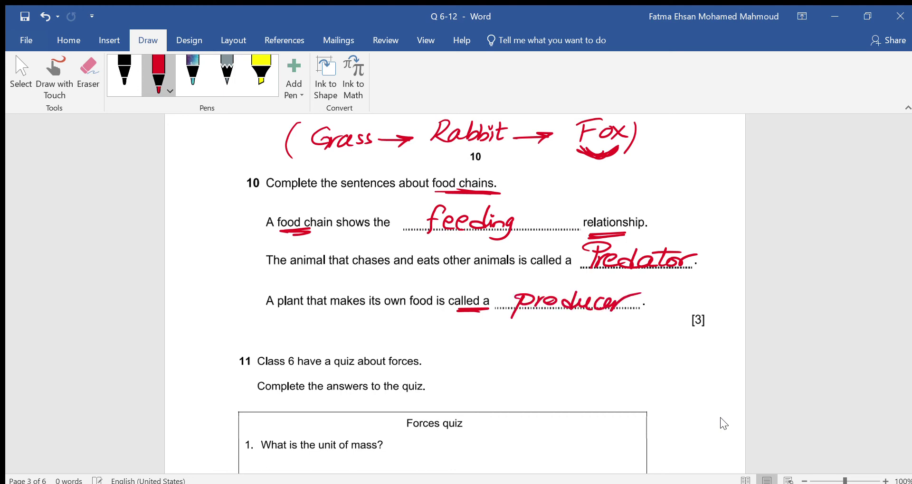
pyautogui.moveTo(533, 319)
pyautogui.mouseDown()
pyautogui.moveTo(584, 319)
pyautogui.moveTo(525, 323)
pyautogui.mouseUp()
pyautogui.moveTo(637, 274); pyautogui.dragTo(675, 275)
pyautogui.moveTo(670, 278); pyautogui.dragTo(638, 279)
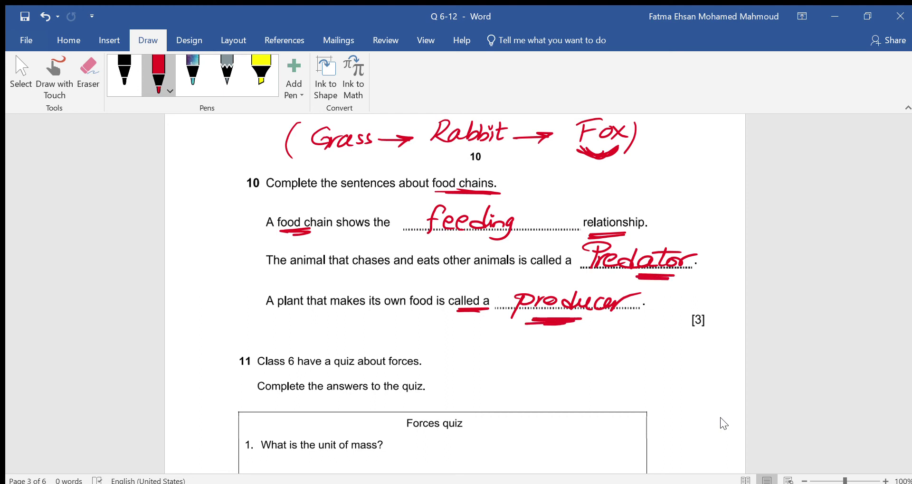
# Step: Underline 'unit' in quiz questions 1–3 and add a circled 'Units' note beside the quiz
pyautogui.scroll(-4, 731, 427)
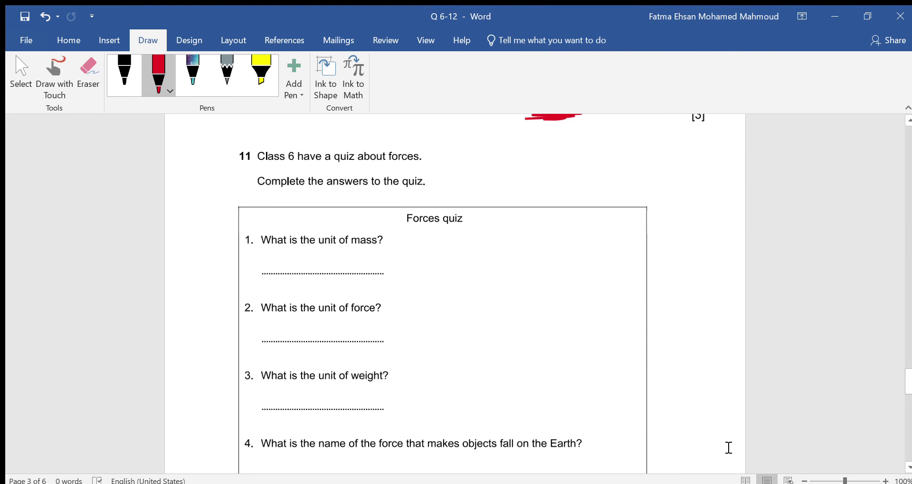
pyautogui.scroll(-1, 729, 447)
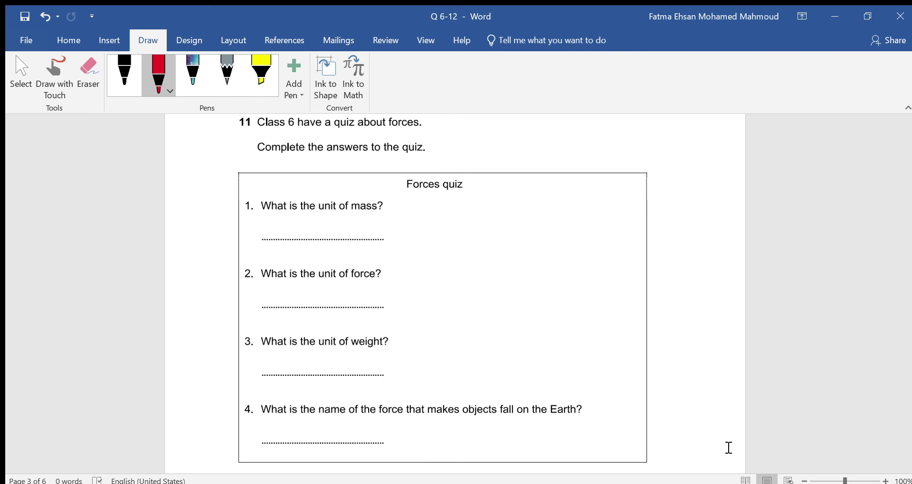
pyautogui.moveTo(314, 216); pyautogui.dragTo(343, 213)
pyautogui.moveTo(338, 280); pyautogui.dragTo(309, 283)
pyautogui.moveTo(314, 352); pyautogui.dragTo(341, 351)
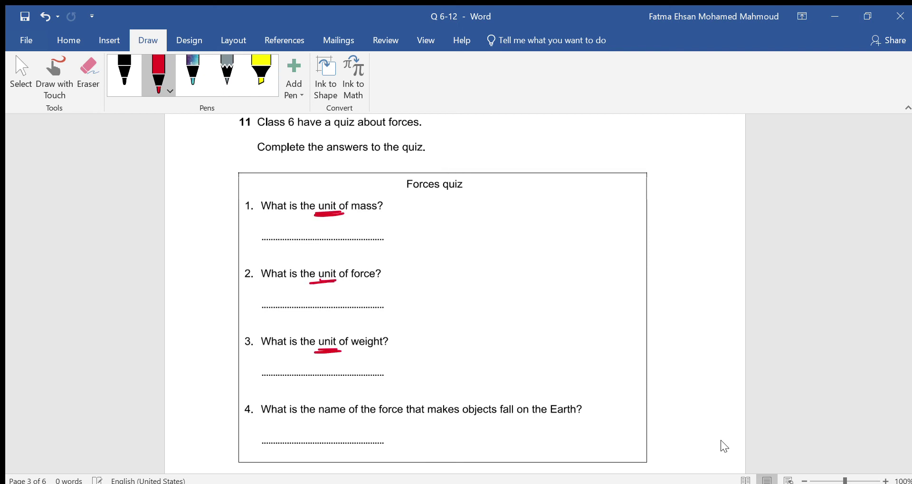
pyautogui.moveTo(632, 139)
pyautogui.mouseDown()
pyautogui.moveTo(626, 151)
pyautogui.moveTo(640, 139)
pyautogui.mouseUp()
pyautogui.moveTo(643, 145); pyautogui.dragTo(659, 148)
pyautogui.moveTo(666, 126)
pyautogui.mouseDown()
pyautogui.moveTo(666, 143)
pyautogui.moveTo(670, 133)
pyautogui.mouseUp()
pyautogui.moveTo(685, 127); pyautogui.dragTo(675, 141)
pyautogui.moveTo(626, 164)
pyautogui.mouseDown()
pyautogui.moveTo(700, 141)
pyautogui.moveTo(657, 133)
pyautogui.mouseUp()
pyautogui.moveTo(619, 151); pyautogui.dragTo(698, 139)
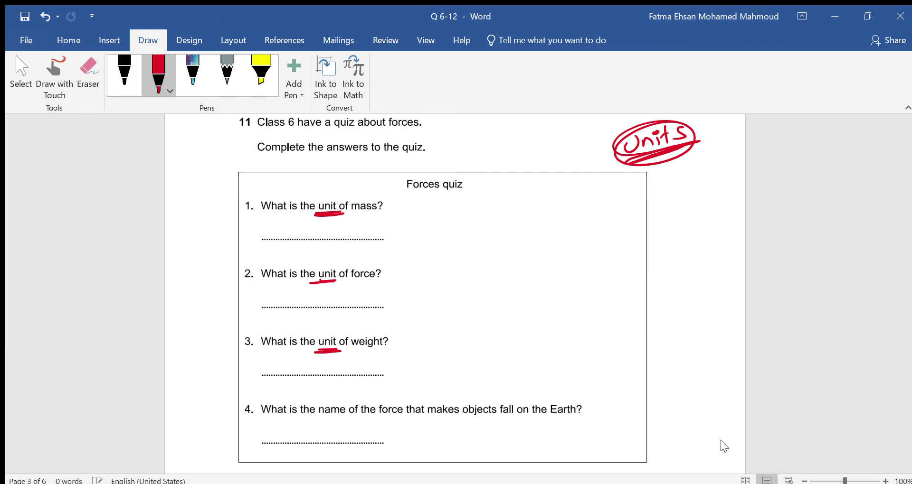
# Step: Answer quiz question 1 with 'Kg / Kilogram' and question 2 with 'N / Newton'
pyautogui.moveTo(352, 222); pyautogui.dragTo(348, 241)
pyautogui.moveTo(366, 221)
pyautogui.mouseDown()
pyautogui.moveTo(350, 248)
pyautogui.moveTo(370, 248)
pyautogui.mouseUp()
pyautogui.moveTo(410, 223)
pyautogui.mouseDown()
pyautogui.moveTo(402, 242)
pyautogui.moveTo(430, 241)
pyautogui.mouseUp()
pyautogui.moveTo(442, 229)
pyautogui.mouseDown()
pyautogui.moveTo(441, 249)
pyautogui.moveTo(481, 232)
pyautogui.moveTo(507, 238)
pyautogui.mouseUp()
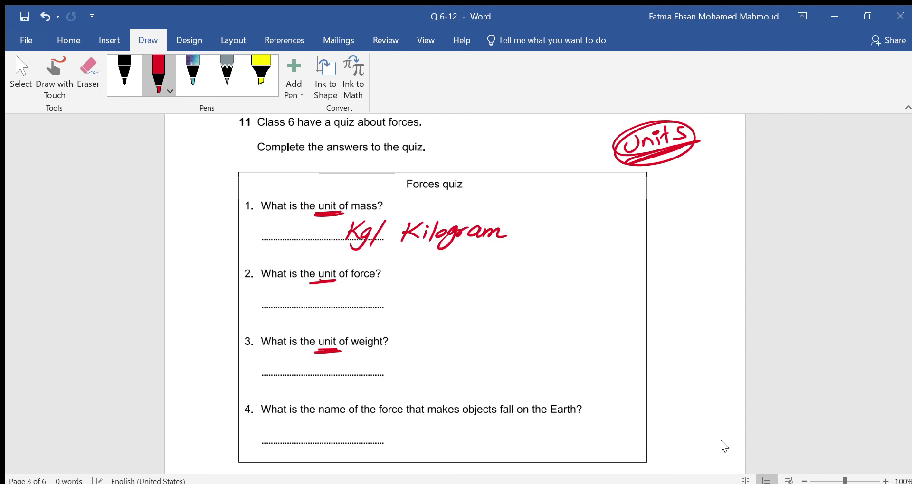
pyautogui.moveTo(294, 307)
pyautogui.mouseDown()
pyautogui.moveTo(309, 308)
pyautogui.moveTo(319, 287)
pyautogui.mouseUp()
pyautogui.moveTo(349, 288)
pyautogui.mouseDown()
pyautogui.moveTo(331, 312)
pyautogui.moveTo(366, 288)
pyautogui.moveTo(412, 297)
pyautogui.moveTo(428, 285)
pyautogui.mouseUp()
pyautogui.click(389, 297)
pyautogui.moveTo(436, 281)
pyautogui.mouseDown()
pyautogui.moveTo(429, 304)
pyautogui.moveTo(444, 289)
pyautogui.mouseUp()
pyautogui.moveTo(436, 299); pyautogui.dragTo(464, 295)
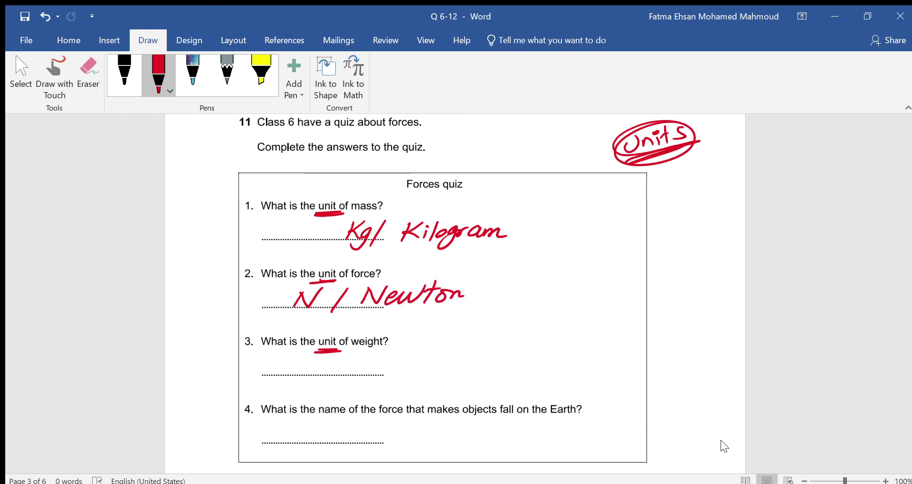
# Step: Answer quiz question 3 with 'N / Newton'
pyautogui.moveTo(295, 375)
pyautogui.mouseDown()
pyautogui.moveTo(305, 357)
pyautogui.moveTo(321, 356)
pyautogui.moveTo(328, 380)
pyautogui.mouseUp()
pyautogui.moveTo(365, 357); pyautogui.dragTo(354, 378)
pyautogui.moveTo(362, 358)
pyautogui.mouseDown()
pyautogui.moveTo(370, 372)
pyautogui.moveTo(375, 354)
pyautogui.mouseUp()
pyautogui.moveTo(379, 368)
pyautogui.mouseDown()
pyautogui.moveTo(416, 357)
pyautogui.moveTo(416, 374)
pyautogui.mouseUp()
pyautogui.moveTo(432, 362)
pyautogui.mouseDown()
pyautogui.moveTo(452, 366)
pyautogui.moveTo(437, 351)
pyautogui.mouseUp()
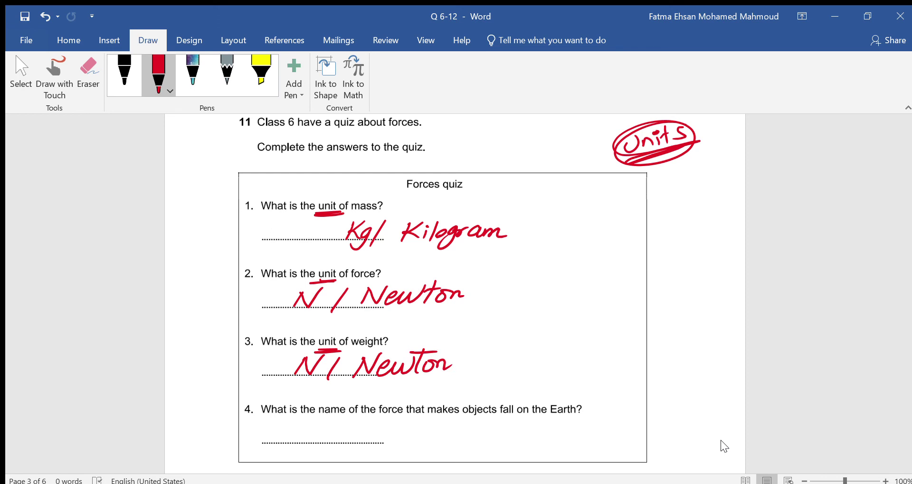
# Step: Underline 'objects fall on the Earth' and 'force', then answer question 4 with 'Gravity'
pyautogui.moveTo(461, 417); pyautogui.dragTo(553, 420)
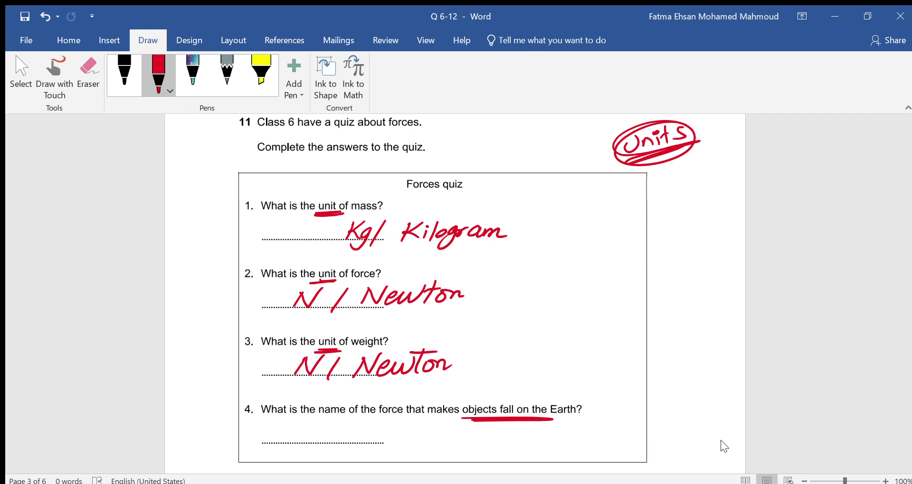
pyautogui.moveTo(373, 418); pyautogui.dragTo(395, 420)
pyautogui.moveTo(321, 425)
pyautogui.mouseDown()
pyautogui.moveTo(312, 448)
pyautogui.moveTo(336, 431)
pyautogui.mouseUp()
pyautogui.moveTo(345, 433)
pyautogui.mouseDown()
pyautogui.moveTo(342, 445)
pyautogui.moveTo(355, 444)
pyautogui.mouseUp()
pyautogui.moveTo(351, 446)
pyautogui.mouseDown()
pyautogui.moveTo(366, 432)
pyautogui.moveTo(374, 446)
pyautogui.mouseUp()
pyautogui.click(375, 425)
pyautogui.moveTo(370, 431); pyautogui.dragTo(384, 429)
pyautogui.moveTo(383, 433)
pyautogui.mouseDown()
pyautogui.moveTo(389, 442)
pyautogui.moveTo(361, 459)
pyautogui.mouseUp()
# Step: Underline 'Animals', 'snail', the 'soft body' label and 'one' in question 12
pyautogui.scroll(-10, 755, 425)
pyautogui.scroll(-1, 686, 397)
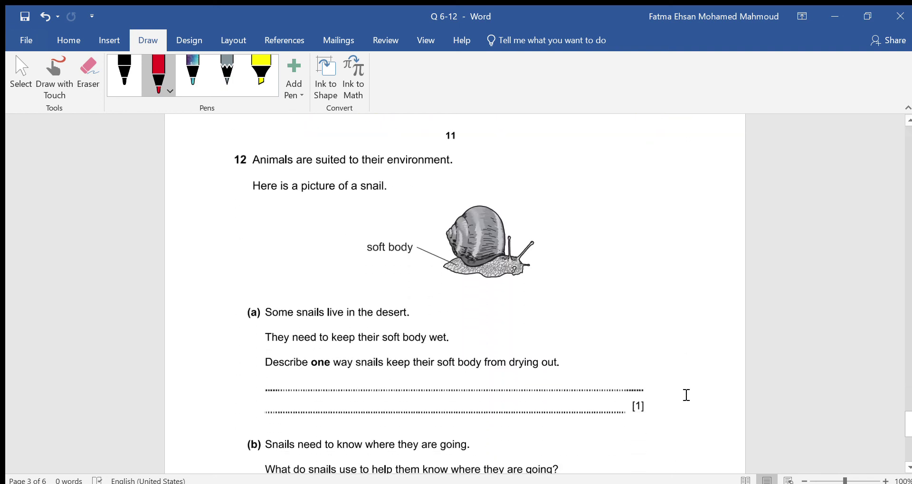
pyautogui.scroll(-1, 686, 395)
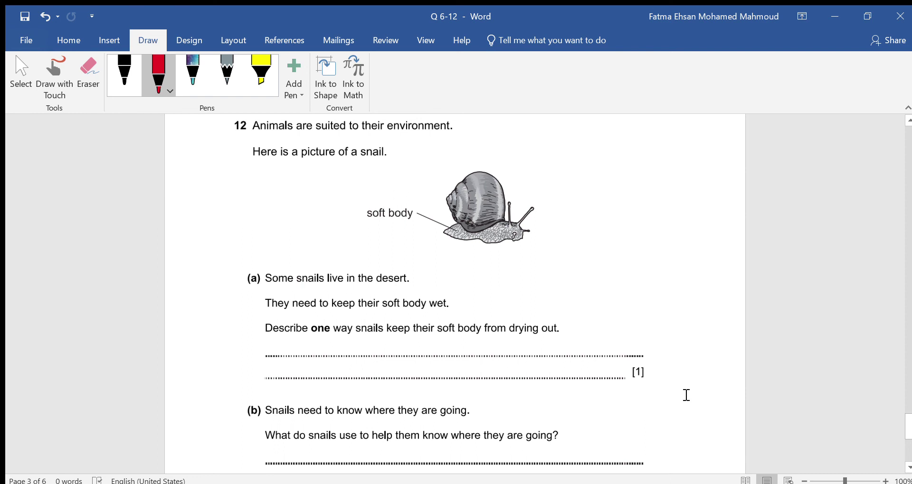
pyautogui.moveTo(265, 135)
pyautogui.mouseDown()
pyautogui.moveTo(292, 135)
pyautogui.moveTo(266, 137)
pyautogui.mouseUp()
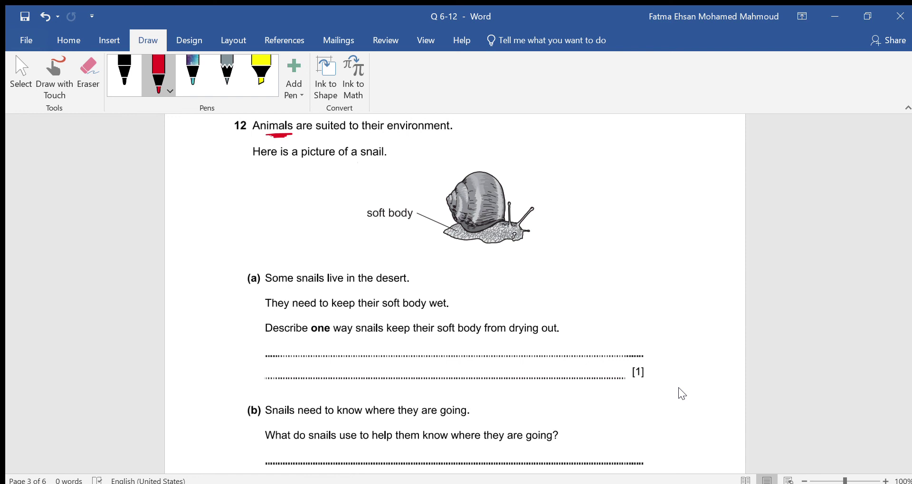
pyautogui.moveTo(357, 162); pyautogui.dragTo(389, 159)
pyautogui.moveTo(378, 222)
pyautogui.mouseDown()
pyautogui.moveTo(413, 219)
pyautogui.moveTo(387, 223)
pyautogui.mouseUp()
pyautogui.moveTo(311, 334)
pyautogui.mouseDown()
pyautogui.moveTo(332, 335)
pyautogui.moveTo(316, 339)
pyautogui.mouseUp()
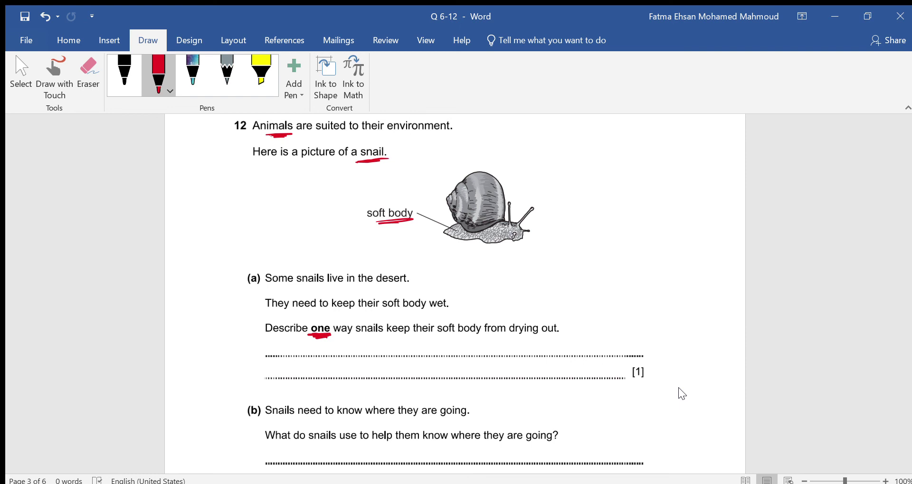
# Step: Write a double-underlined 'Desert' beside the snail picture with an arrow from the snail
pyautogui.moveTo(581, 177)
pyautogui.mouseDown()
pyautogui.moveTo(660, 171)
pyautogui.moveTo(677, 154)
pyautogui.mouseUp()
pyautogui.moveTo(604, 200); pyautogui.dragTo(663, 184)
pyautogui.moveTo(599, 207); pyautogui.dragTo(665, 192)
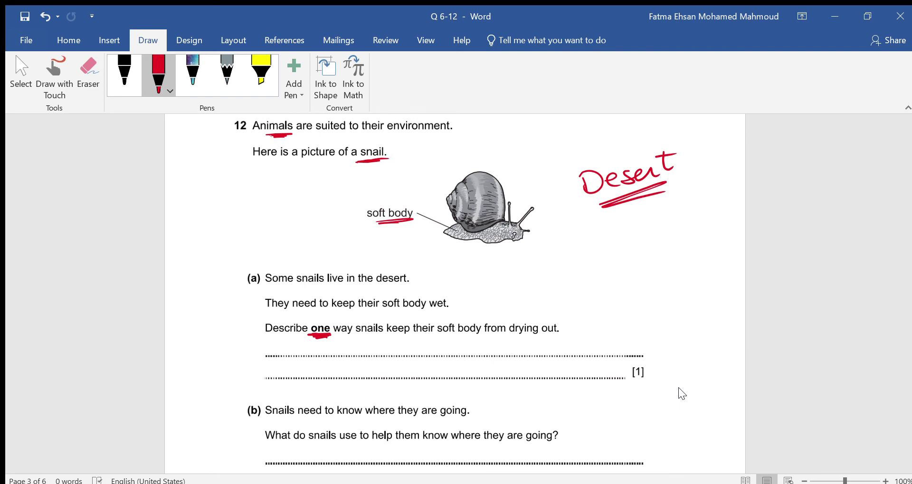
pyautogui.moveTo(509, 248)
pyautogui.mouseDown()
pyautogui.moveTo(576, 231)
pyautogui.moveTo(557, 243)
pyautogui.mouseUp()
# Step: Underline 'snails' and write 'Have slime', 'move into the shell' and 'move into shade' for part (a)
pyautogui.moveTo(357, 333)
pyautogui.mouseDown()
pyautogui.moveTo(377, 333)
pyautogui.moveTo(367, 357)
pyautogui.moveTo(377, 358)
pyautogui.mouseUp()
pyautogui.moveTo(370, 350); pyautogui.dragTo(465, 357)
pyautogui.moveTo(474, 347)
pyautogui.mouseDown()
pyautogui.moveTo(473, 357)
pyautogui.moveTo(478, 343)
pyautogui.mouseUp()
pyautogui.moveTo(476, 356)
pyautogui.mouseDown()
pyautogui.moveTo(489, 347)
pyautogui.moveTo(508, 354)
pyautogui.mouseUp()
pyautogui.moveTo(503, 351); pyautogui.dragTo(522, 354)
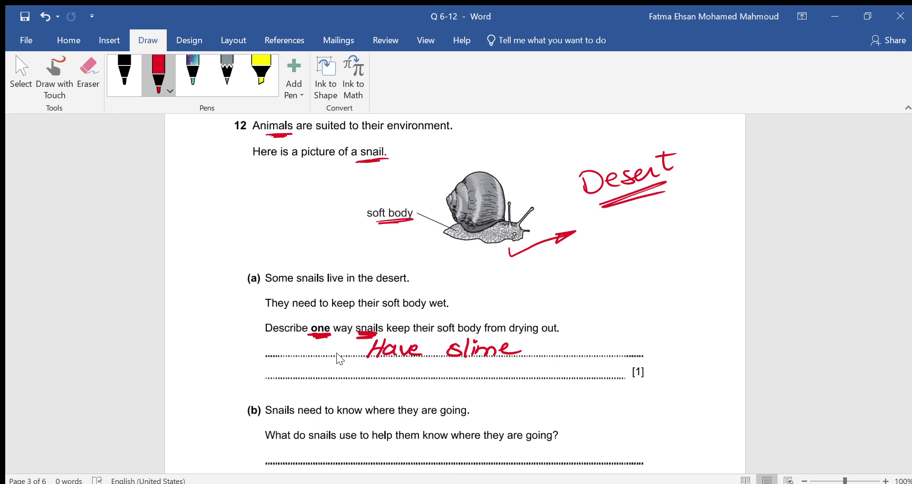
pyautogui.moveTo(351, 378); pyautogui.dragTo(450, 377)
pyautogui.moveTo(456, 363)
pyautogui.mouseDown()
pyautogui.moveTo(454, 378)
pyautogui.moveTo(458, 365)
pyautogui.mouseUp()
pyautogui.moveTo(465, 370); pyautogui.dragTo(497, 380)
pyautogui.moveTo(493, 373); pyautogui.dragTo(612, 379)
pyautogui.moveTo(612, 378); pyautogui.dragTo(622, 378)
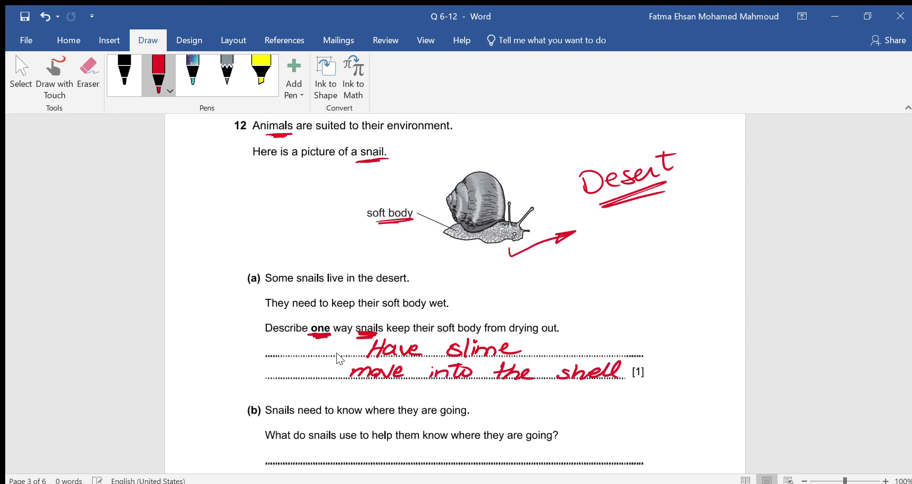
pyautogui.moveTo(354, 391)
pyautogui.mouseDown()
pyautogui.moveTo(357, 398)
pyautogui.moveTo(449, 399)
pyautogui.moveTo(470, 384)
pyautogui.moveTo(486, 399)
pyautogui.moveTo(599, 400)
pyautogui.mouseUp()
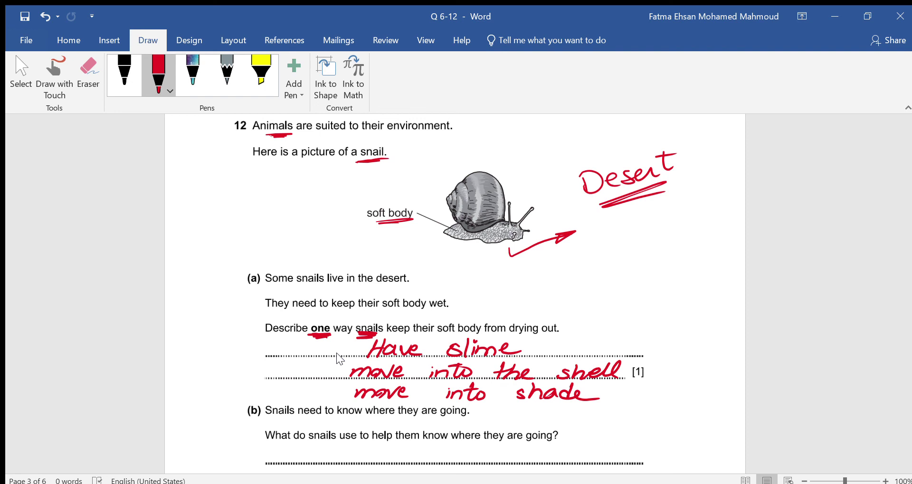
# Step: Underline 'going', 'use' and 'they are going' in part (b) and loop around the snail
pyautogui.moveTo(432, 416); pyautogui.dragTo(462, 420)
pyautogui.moveTo(341, 442); pyautogui.dragTo(359, 445)
pyautogui.moveTo(494, 443); pyautogui.dragTo(534, 437)
pyautogui.moveTo(497, 156)
pyautogui.mouseDown()
pyautogui.moveTo(475, 155)
pyautogui.moveTo(554, 209)
pyautogui.moveTo(483, 136)
pyautogui.mouseUp()
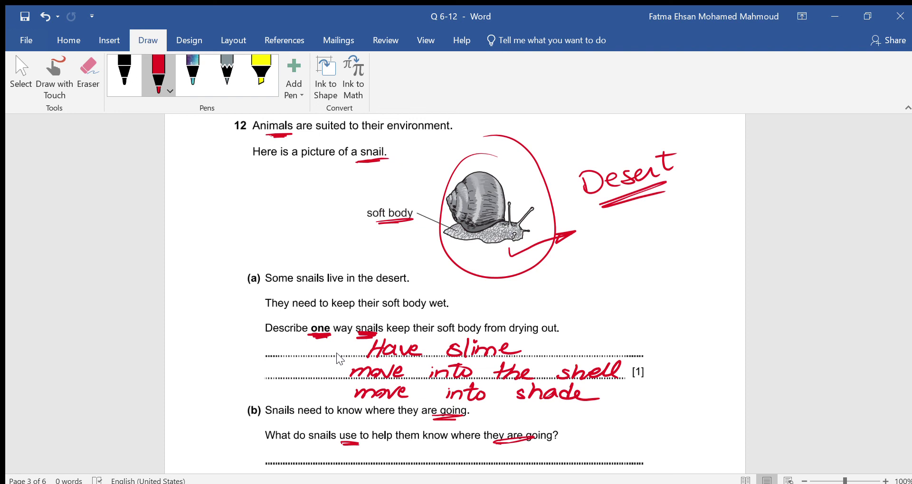
# Step: Label the snail's 'Tentacles (antenna)' and 'eyes' with arrows
pyautogui.moveTo(522, 218); pyautogui.dragTo(581, 144)
pyautogui.moveTo(569, 148)
pyautogui.mouseDown()
pyautogui.moveTo(578, 156)
pyautogui.moveTo(620, 131)
pyautogui.mouseUp()
pyautogui.moveTo(609, 133)
pyautogui.mouseDown()
pyautogui.moveTo(605, 148)
pyautogui.moveTo(697, 124)
pyautogui.moveTo(666, 133)
pyautogui.mouseUp()
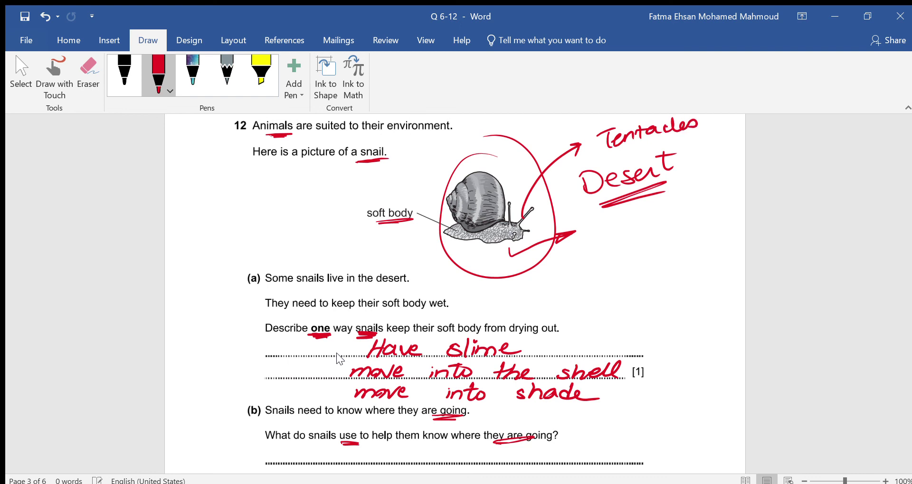
pyautogui.moveTo(633, 145)
pyautogui.mouseDown()
pyautogui.moveTo(627, 162)
pyautogui.moveTo(686, 138)
pyautogui.moveTo(725, 138)
pyautogui.moveTo(726, 146)
pyautogui.mouseUp()
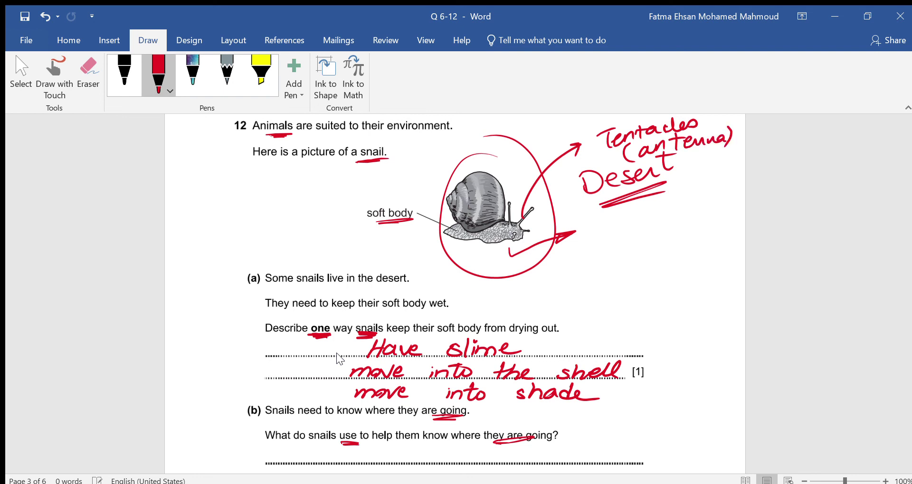
pyautogui.moveTo(530, 209)
pyautogui.mouseDown()
pyautogui.moveTo(651, 216)
pyautogui.moveTo(657, 237)
pyautogui.moveTo(693, 209)
pyautogui.mouseUp()
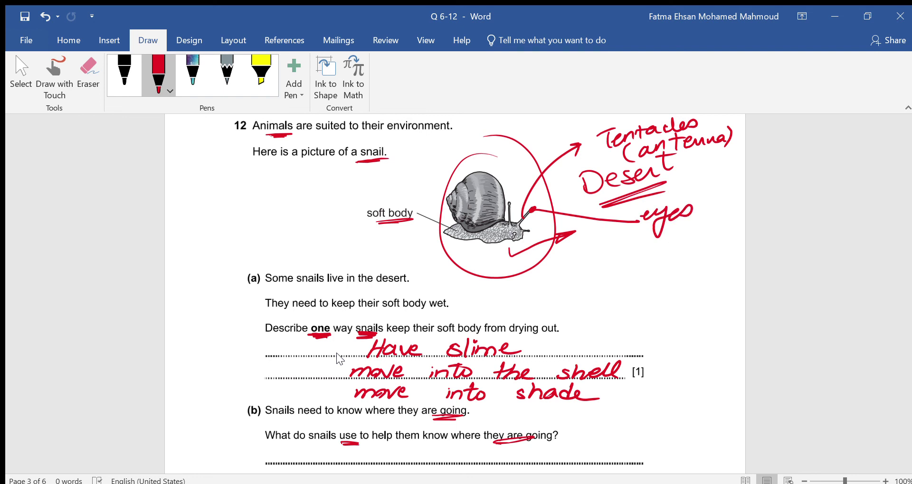
# Step: Write 'antenna (Tentacles)' on part (b)'s first answer line
pyautogui.moveTo(314, 451)
pyautogui.mouseDown()
pyautogui.moveTo(305, 457)
pyautogui.moveTo(314, 462)
pyautogui.moveTo(344, 444)
pyautogui.moveTo(356, 462)
pyautogui.moveTo(412, 467)
pyautogui.moveTo(453, 443)
pyautogui.mouseUp()
pyautogui.moveTo(441, 445)
pyautogui.mouseDown()
pyautogui.moveTo(435, 464)
pyautogui.moveTo(473, 463)
pyautogui.mouseUp()
pyautogui.moveTo(475, 447); pyautogui.dragTo(478, 462)
pyautogui.moveTo(479, 454); pyautogui.dragTo(487, 464)
pyautogui.moveTo(498, 453)
pyautogui.mouseDown()
pyautogui.moveTo(496, 464)
pyautogui.moveTo(508, 464)
pyautogui.mouseUp()
pyautogui.moveTo(510, 459); pyautogui.dragTo(519, 465)
pyautogui.moveTo(525, 443); pyautogui.dragTo(525, 469)
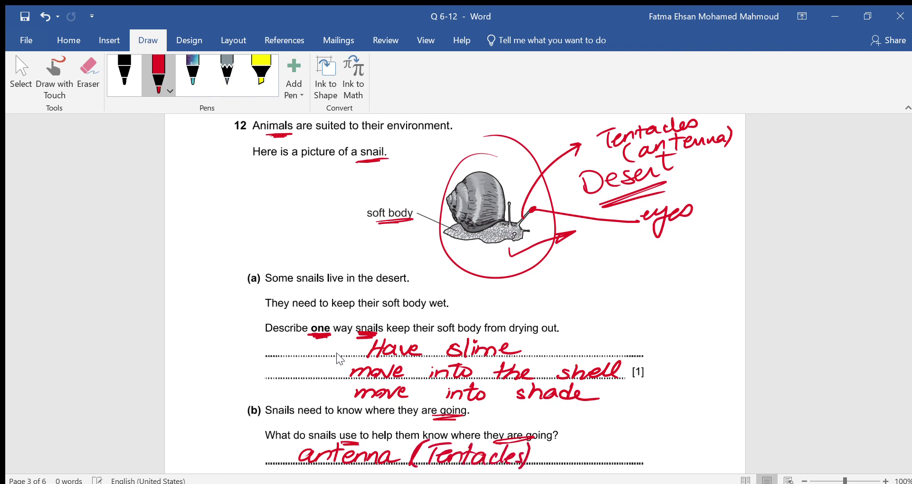
# Step: Write 'eyes / senses' on part (b)'s second answer line
pyautogui.scroll(-3, 338, 358)
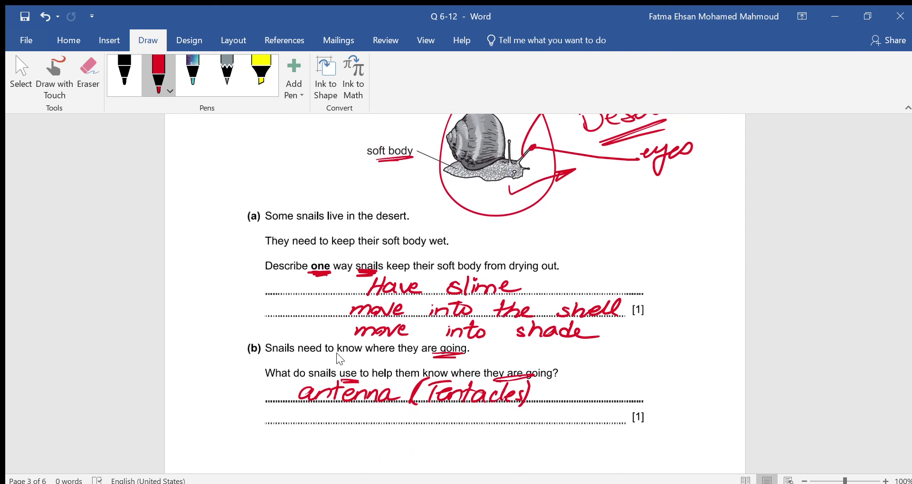
pyautogui.moveTo(308, 411)
pyautogui.mouseDown()
pyautogui.moveTo(330, 416)
pyautogui.moveTo(319, 430)
pyautogui.moveTo(353, 416)
pyautogui.moveTo(392, 418)
pyautogui.moveTo(388, 425)
pyautogui.mouseUp()
pyautogui.moveTo(441, 405)
pyautogui.mouseDown()
pyautogui.moveTo(430, 413)
pyautogui.moveTo(446, 418)
pyautogui.mouseUp()
pyautogui.moveTo(446, 412); pyautogui.dragTo(489, 417)
pyautogui.moveTo(491, 413)
pyautogui.mouseDown()
pyautogui.moveTo(500, 408)
pyautogui.moveTo(485, 420)
pyautogui.mouseUp()
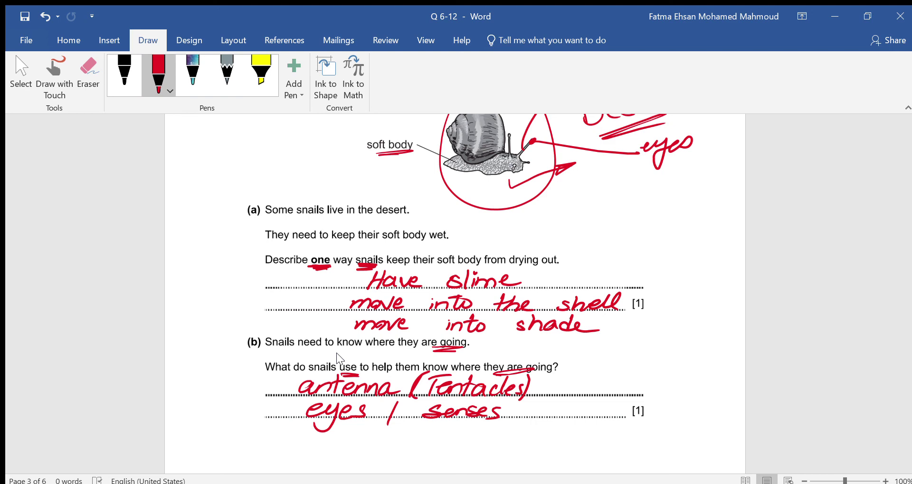
pyautogui.scroll(5, 338, 360)
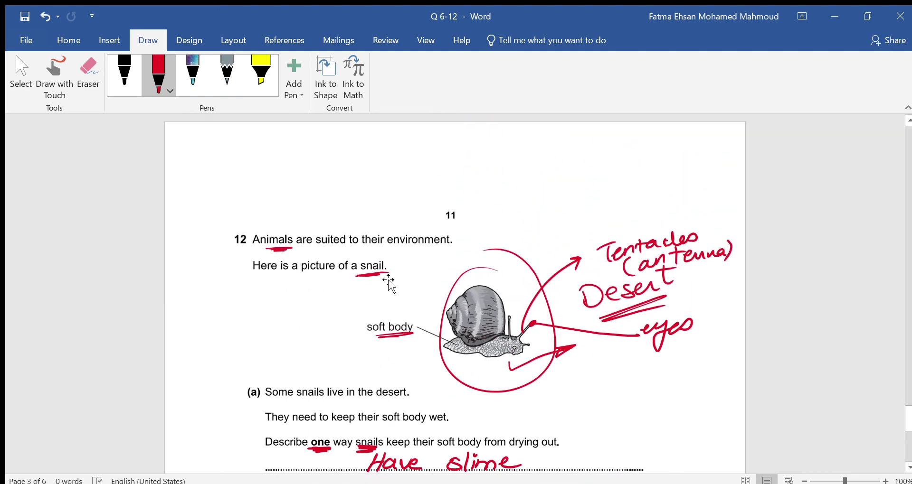
pyautogui.scroll(-1, 388, 284)
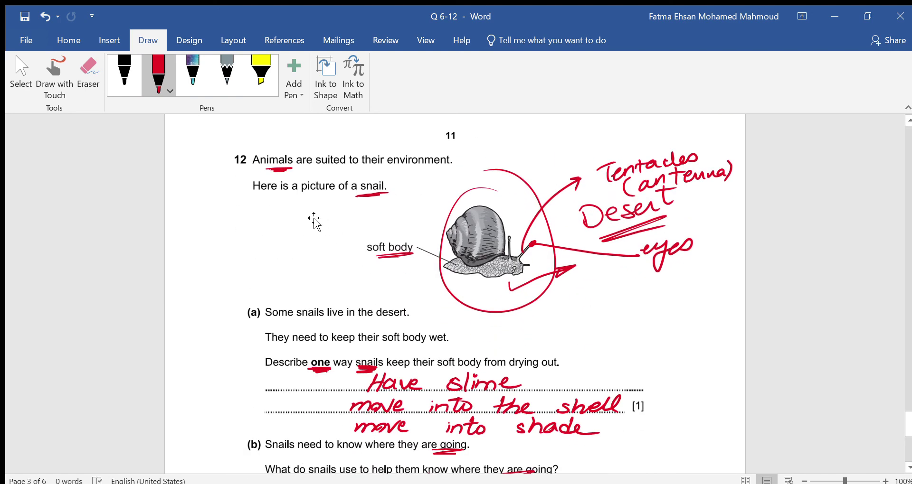